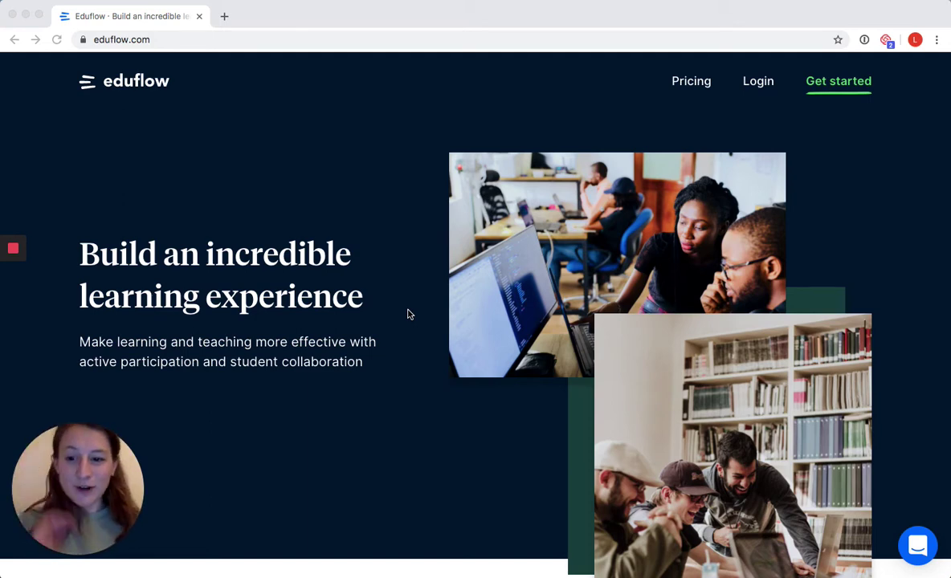
- Bring the browser showing the eduflow.com homepage into focus
click(199, 93)
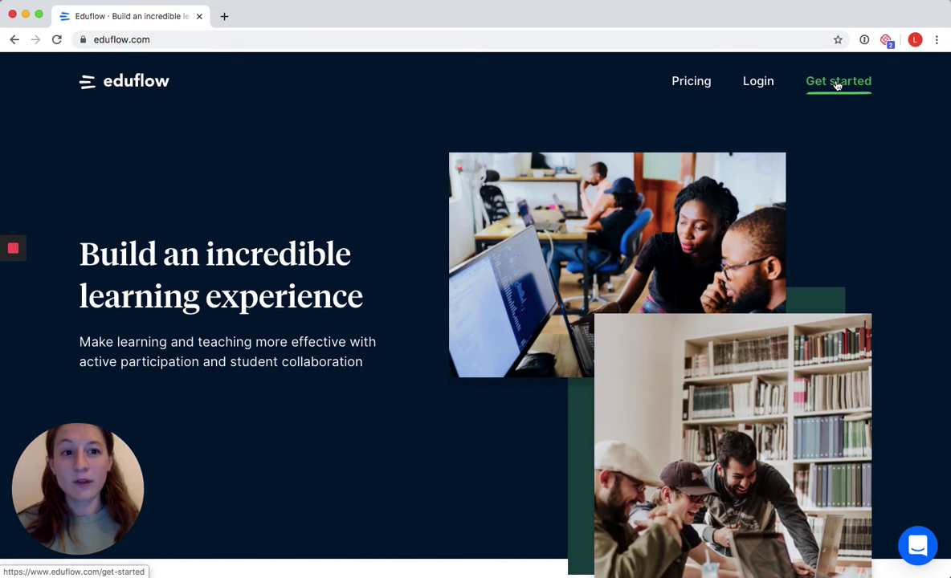
- Log in to Eduflow and skim the My courses list on the Overview page
click(757, 89)
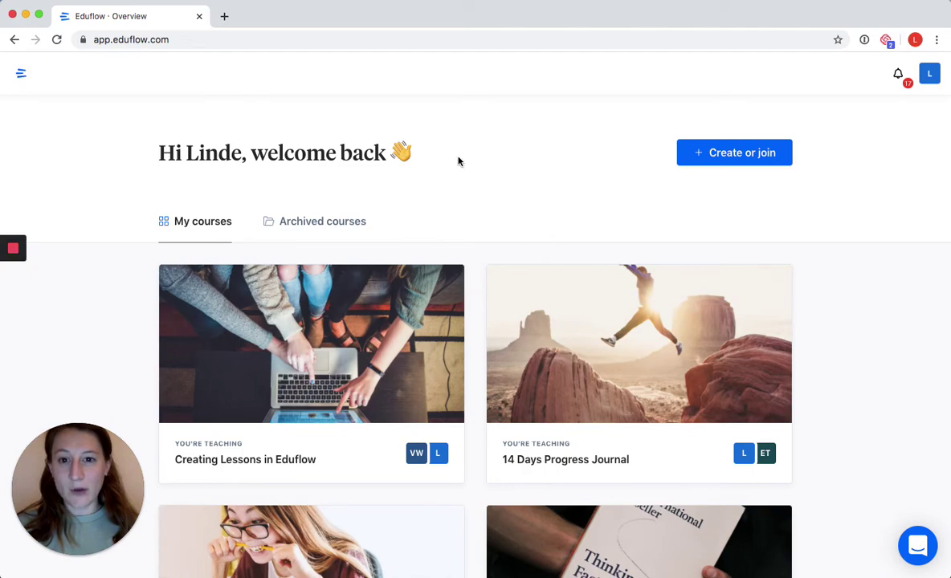
scroll(472, 266, down, 8)
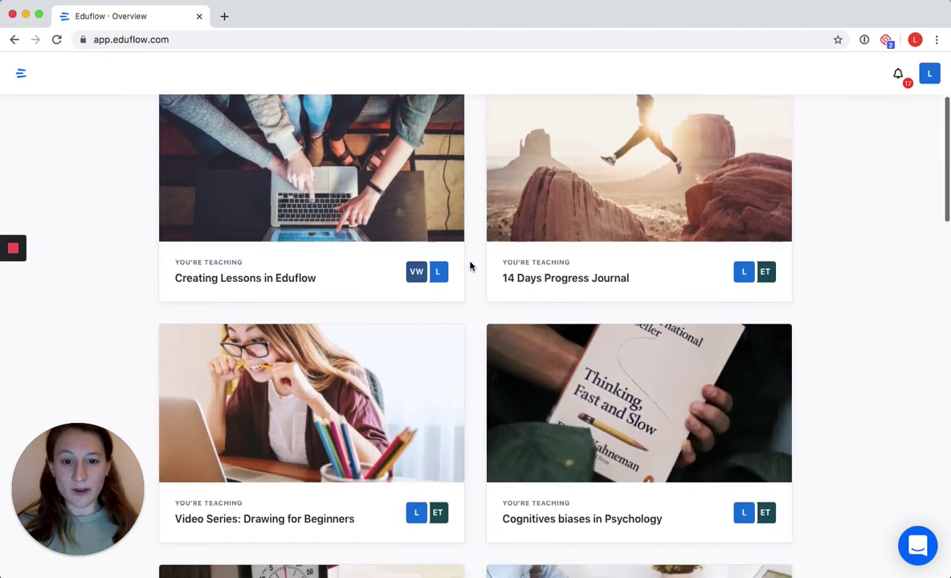
scroll(471, 266, up, 8)
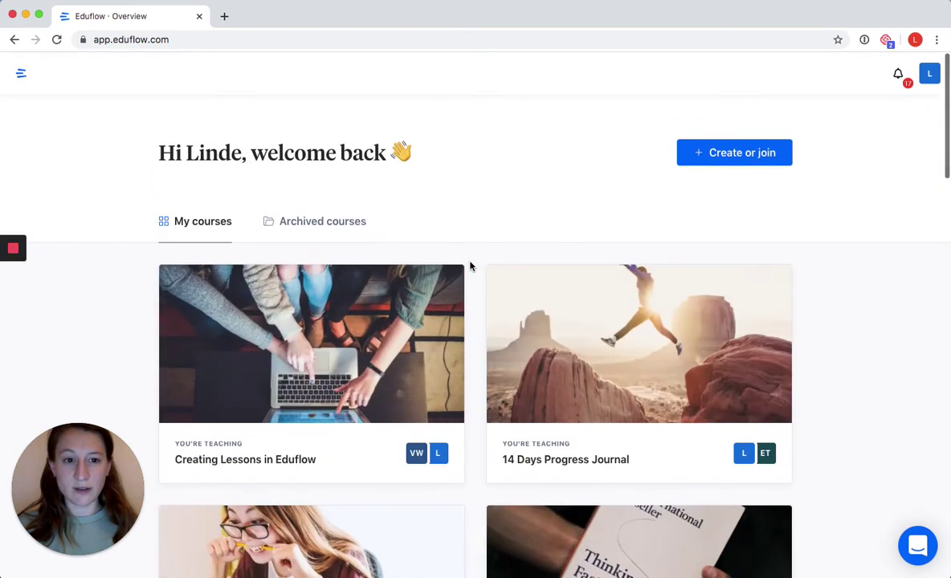
- Open the template gallery via Create or join, filtered to General templates
click(734, 155)
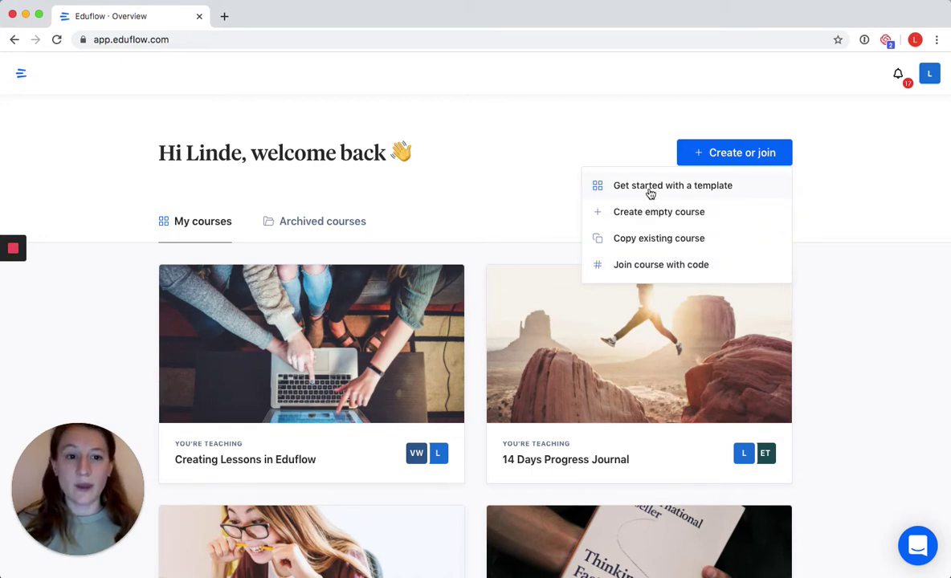
click(649, 188)
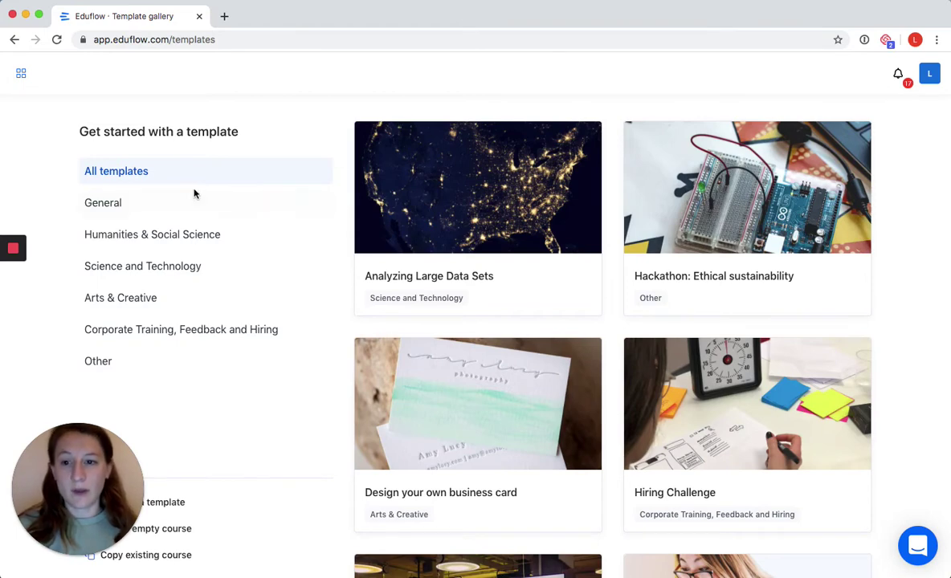
click(153, 206)
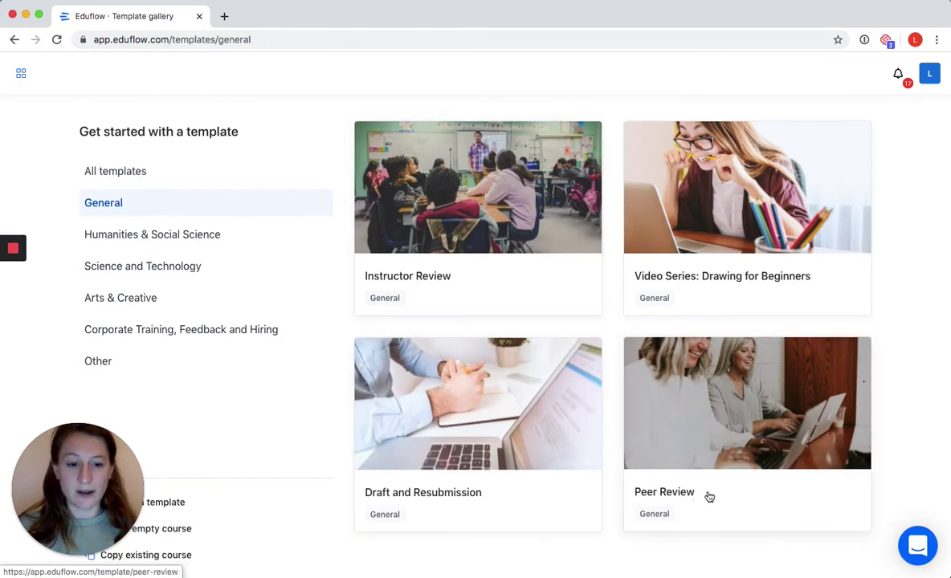
- Open the Peer Review template and review its Submit, Review and Reflect outline
click(736, 497)
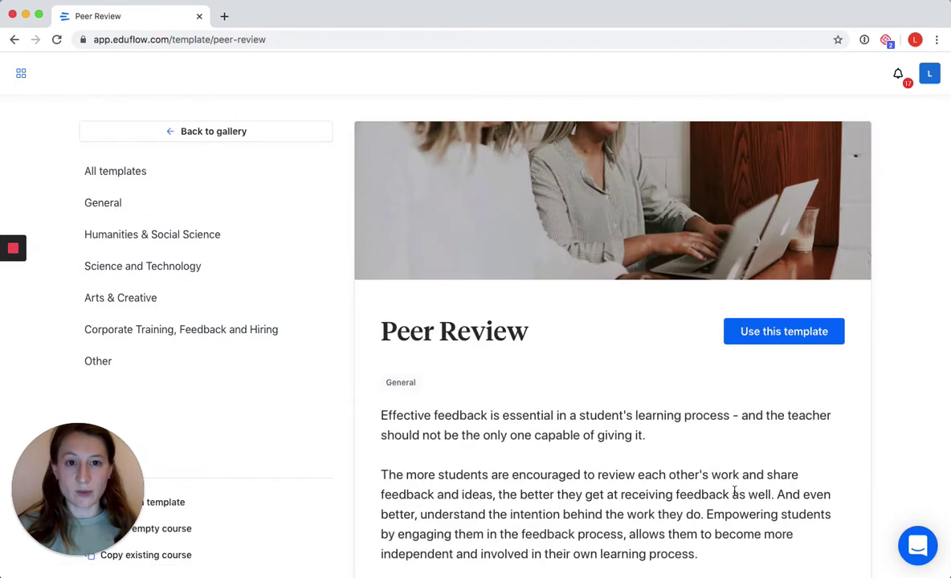
scroll(359, 309, down, 5)
scroll(354, 241, down, 2)
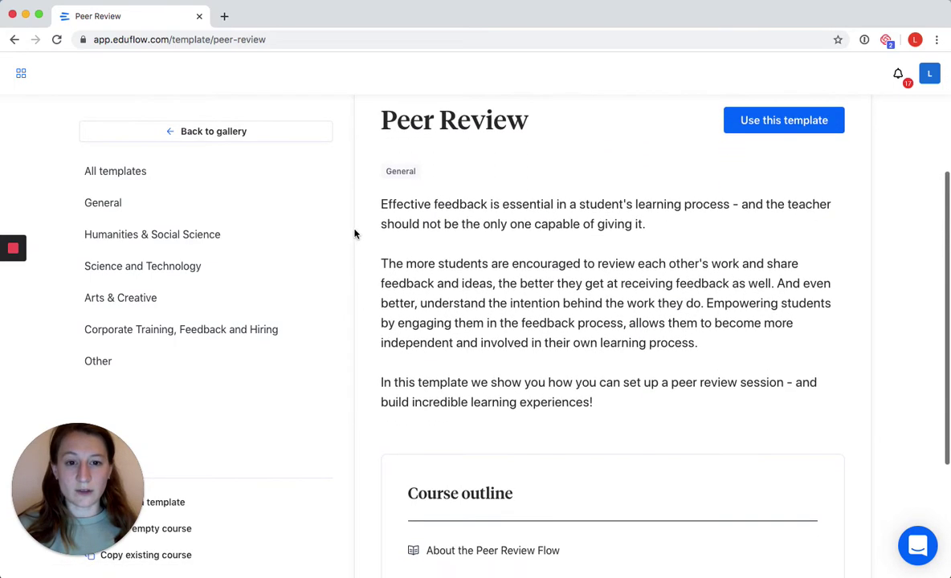
scroll(356, 207, down, 4)
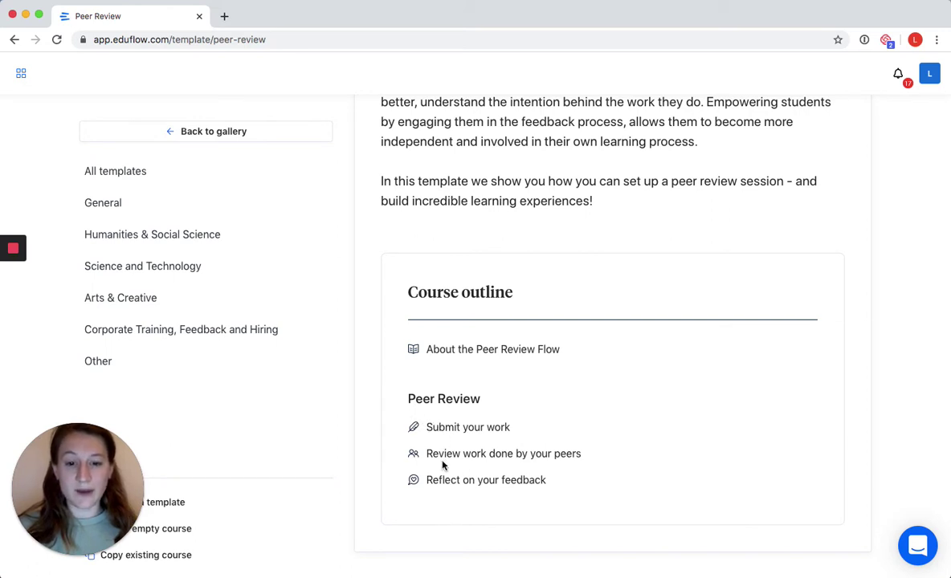
scroll(397, 460, up, 10)
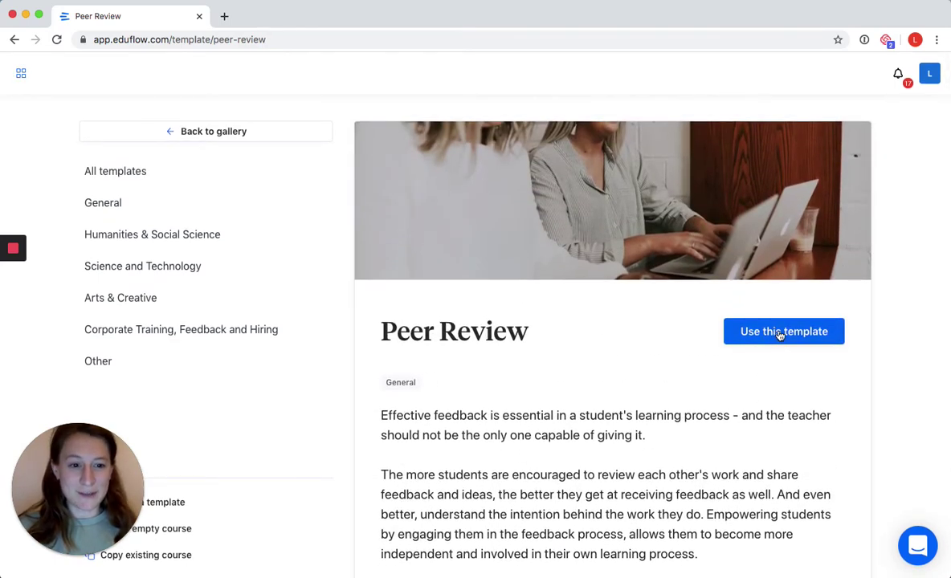
- Use the Peer Review template to create a course opening on About the Peer Review Flow
click(778, 332)
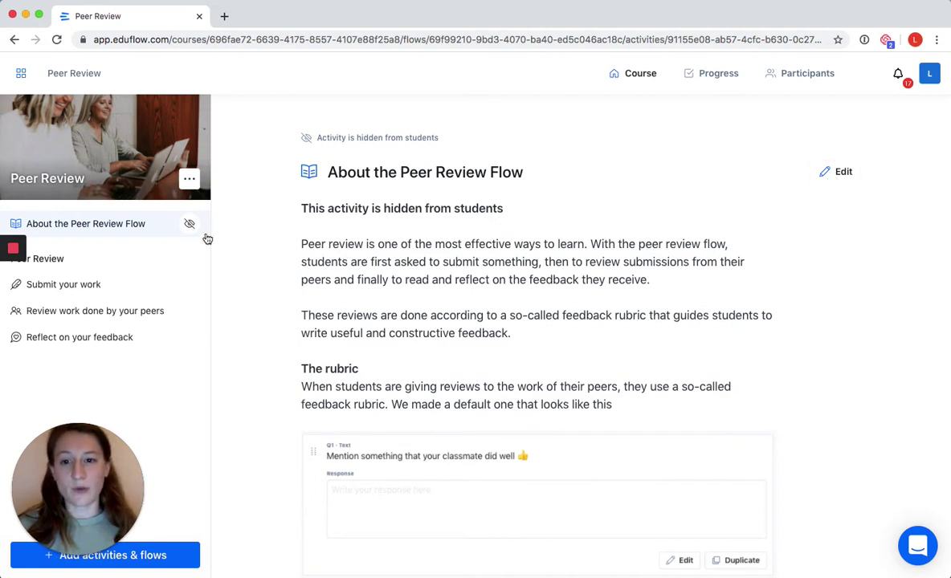
mouse_move(194, 231)
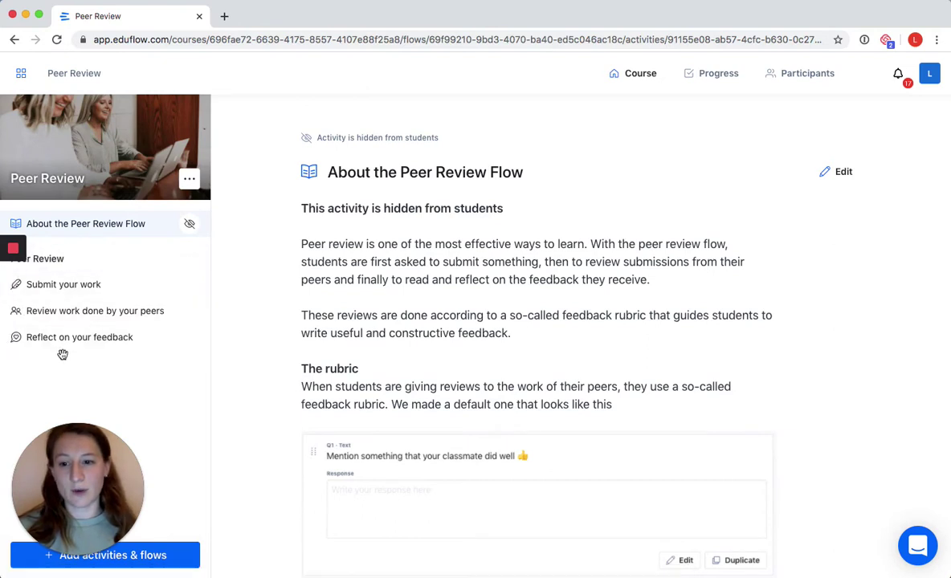
click(932, 77)
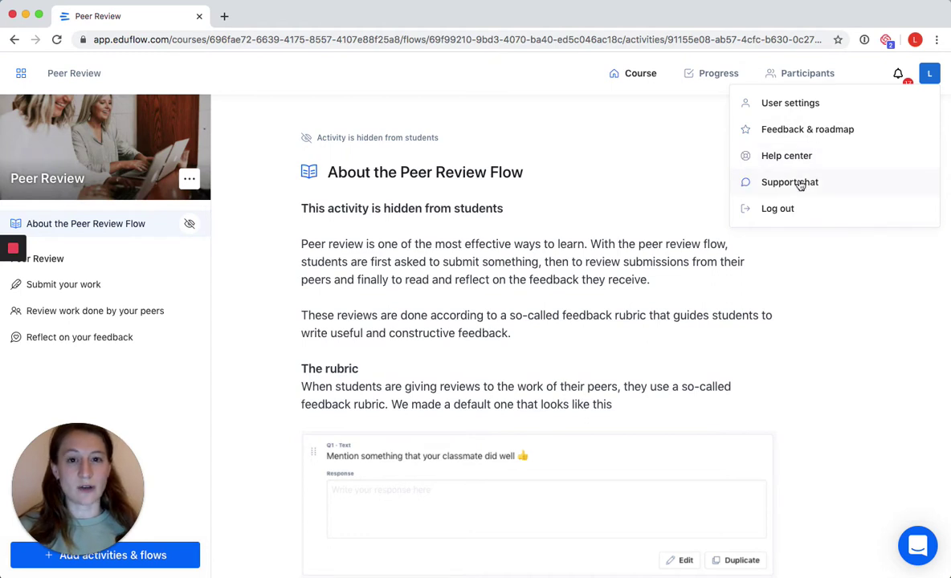
click(828, 239)
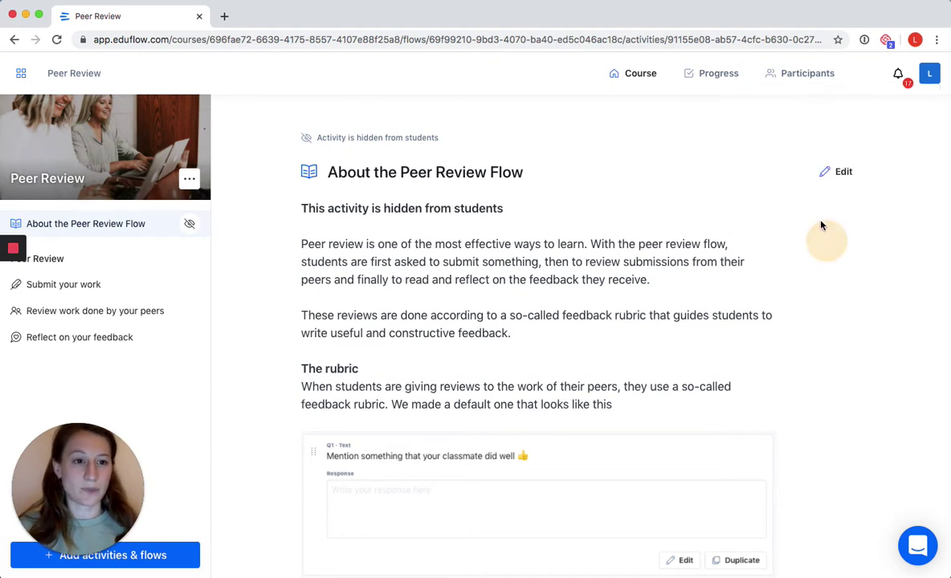
click(899, 75)
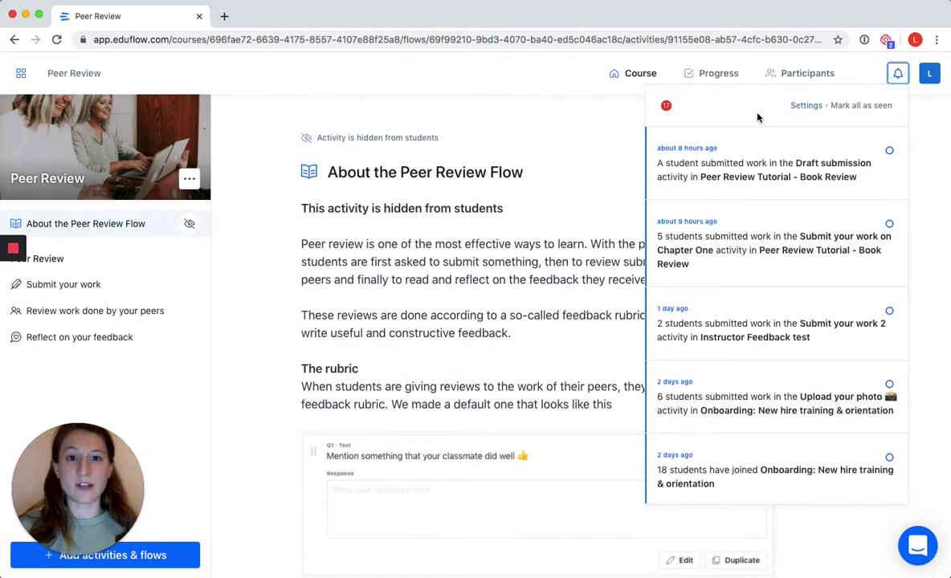
click(842, 74)
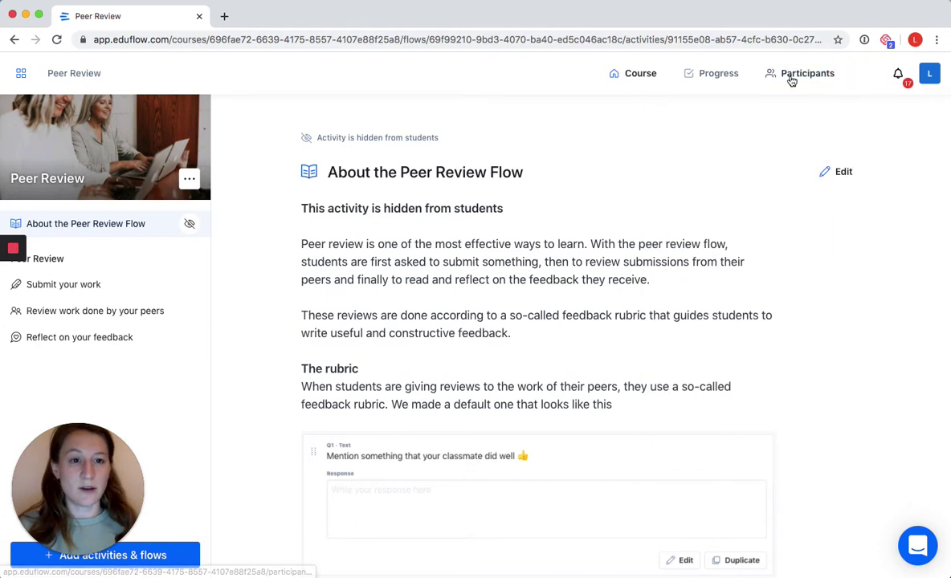
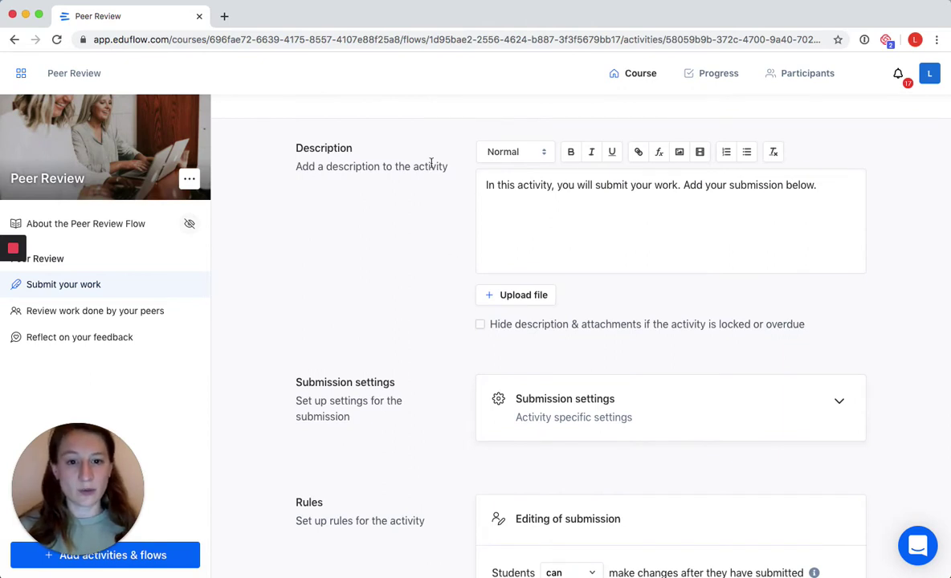
- Expand Submit your work's submission settings and scroll through its File, Google Drive, Text Editor and Video formats to Rules
scroll(435, 205, down, 1)
scroll(434, 205, down, 1)
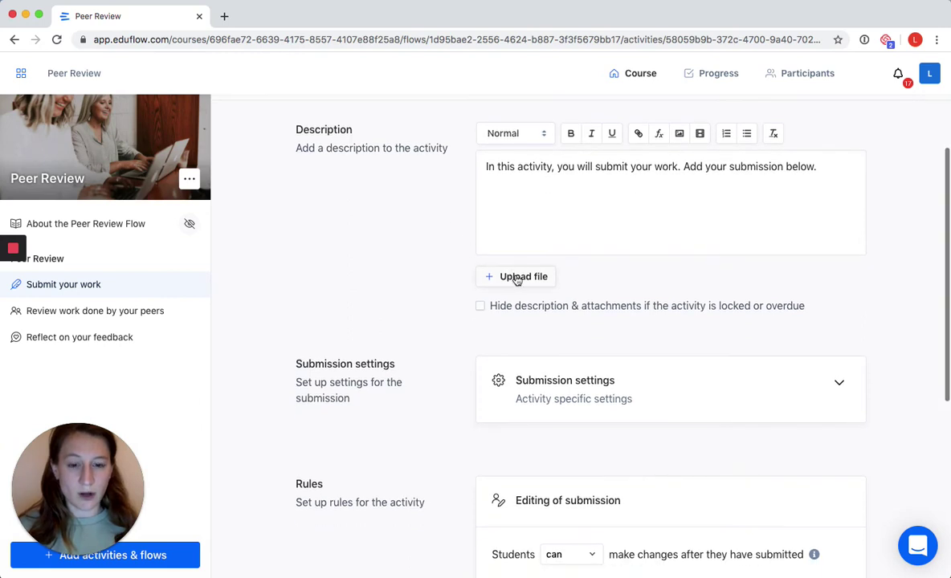
scroll(450, 258, down, 3)
scroll(449, 258, down, 2)
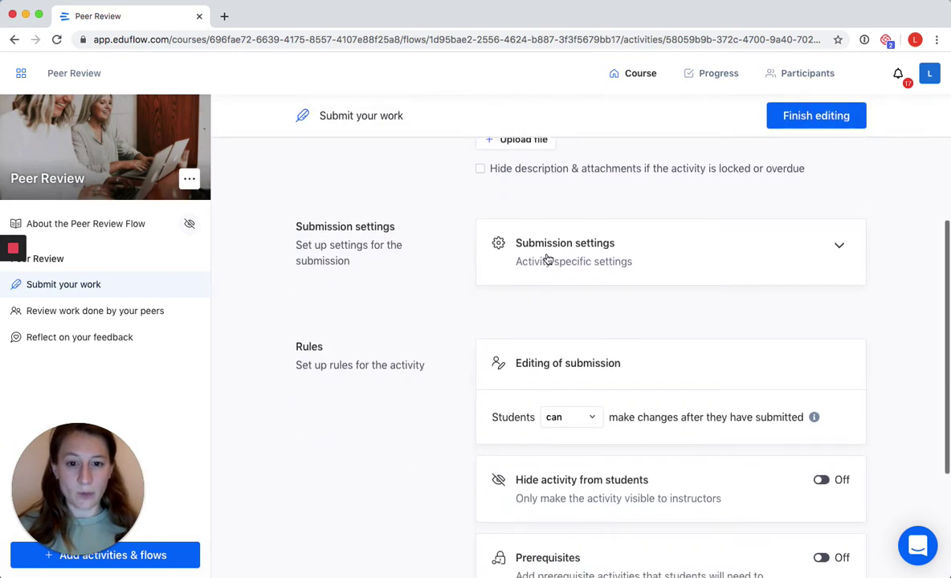
click(592, 251)
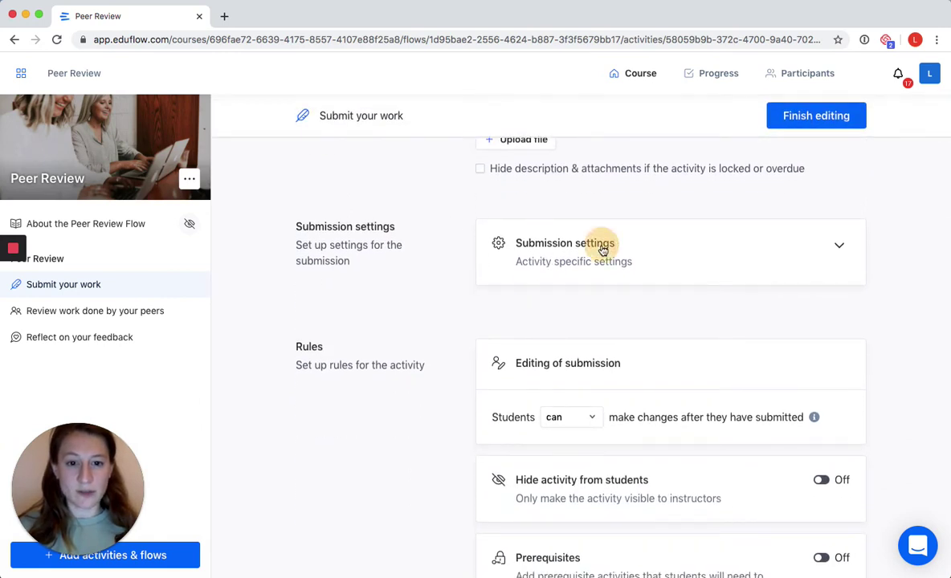
scroll(450, 255, down, 5)
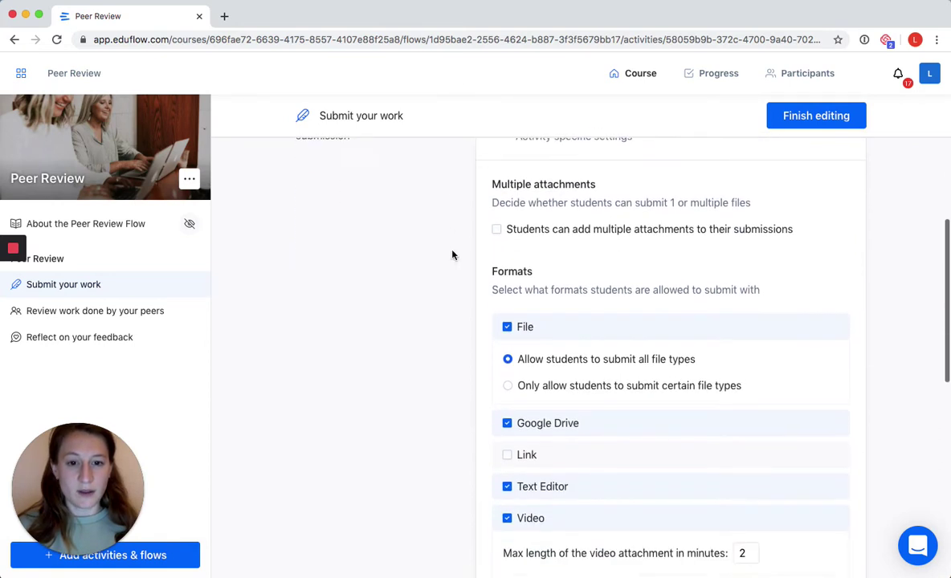
scroll(450, 255, down, 6)
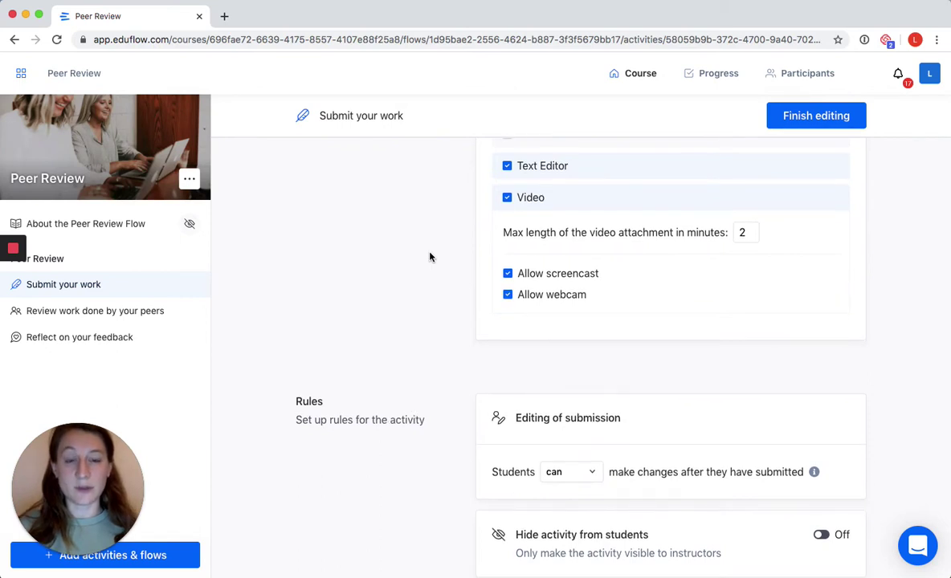
scroll(430, 257, down, 6)
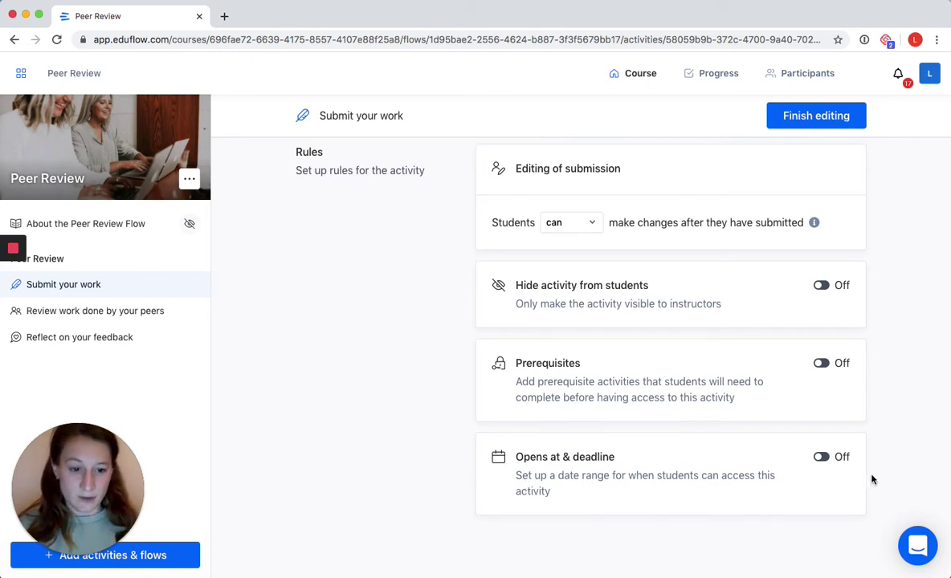
- Switch on the 'Opens at & deadline' rule for Submit your work and finish editing
click(823, 457)
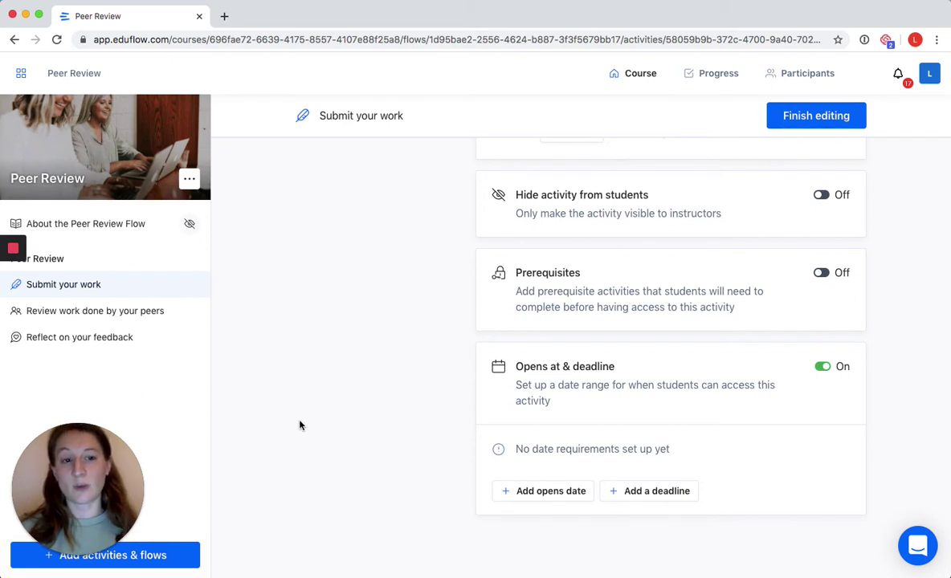
click(814, 119)
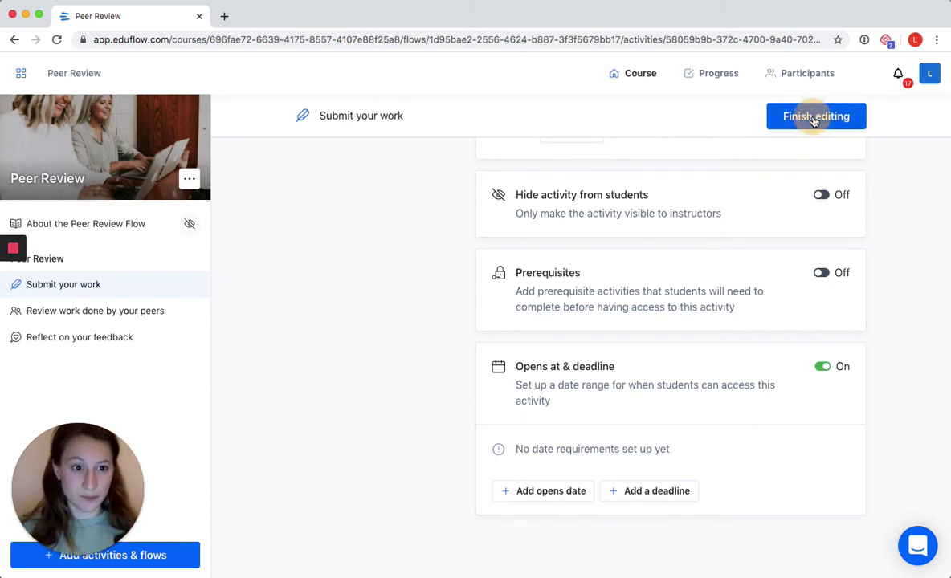
- Open Review work done by your peers in edit mode with its peer review settings expanded
click(146, 313)
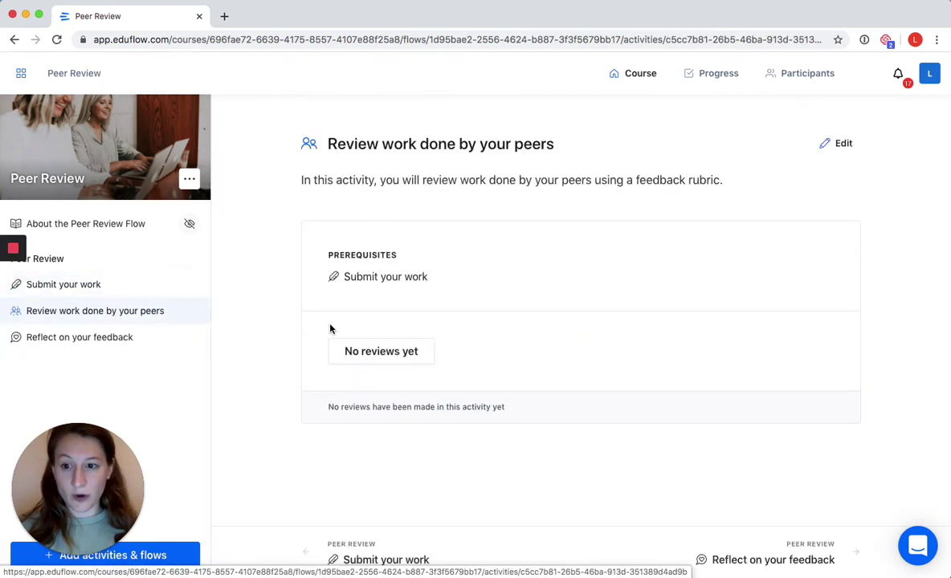
click(836, 145)
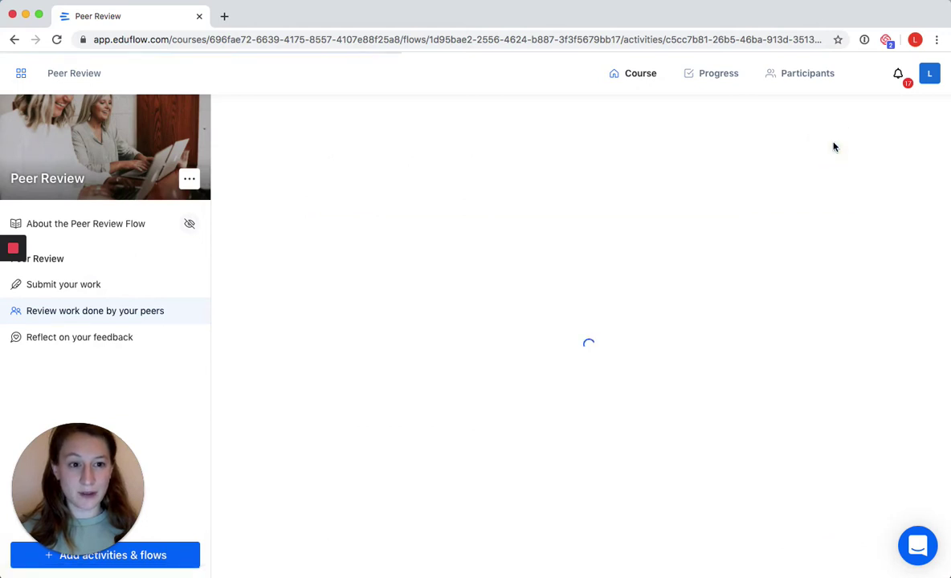
scroll(450, 241, down, 3)
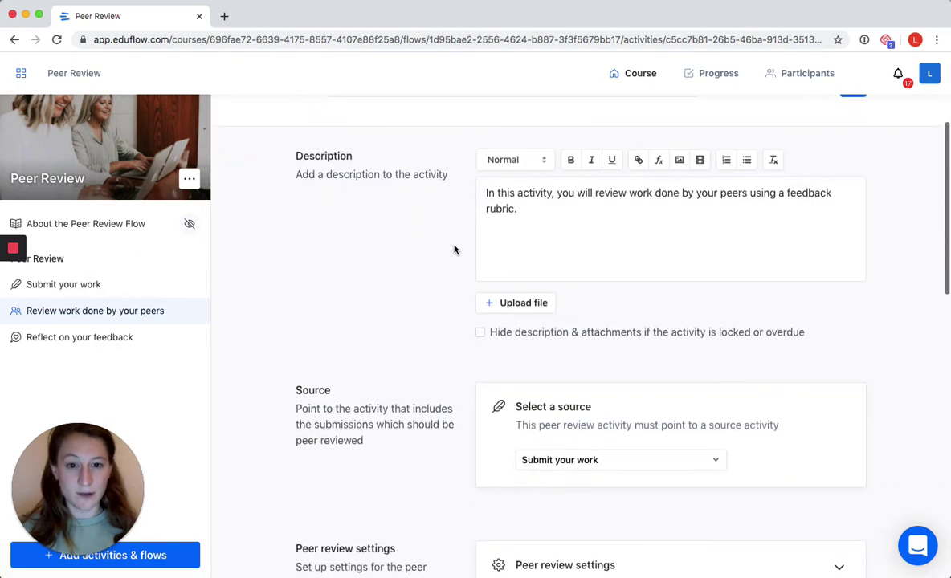
scroll(442, 217, down, 5)
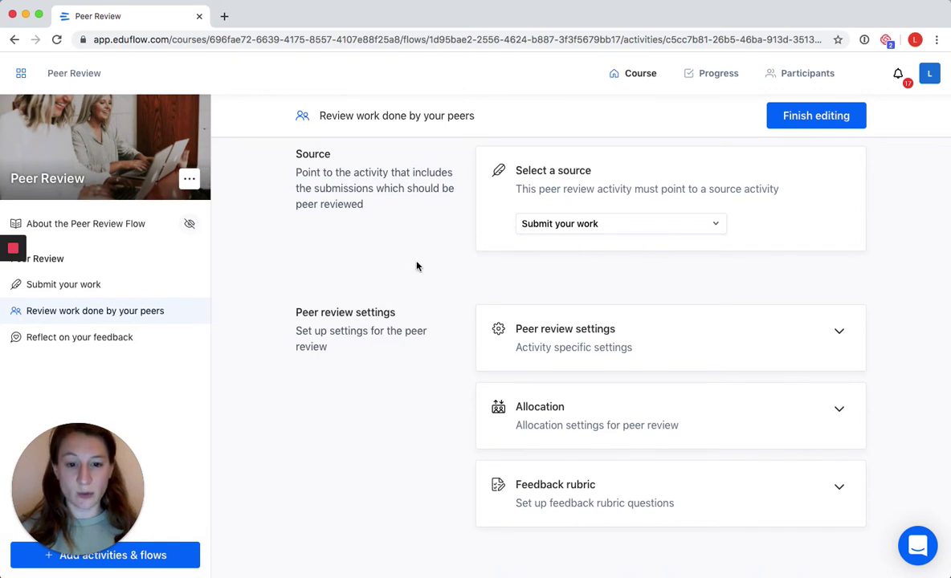
scroll(417, 266, down, 3)
click(595, 210)
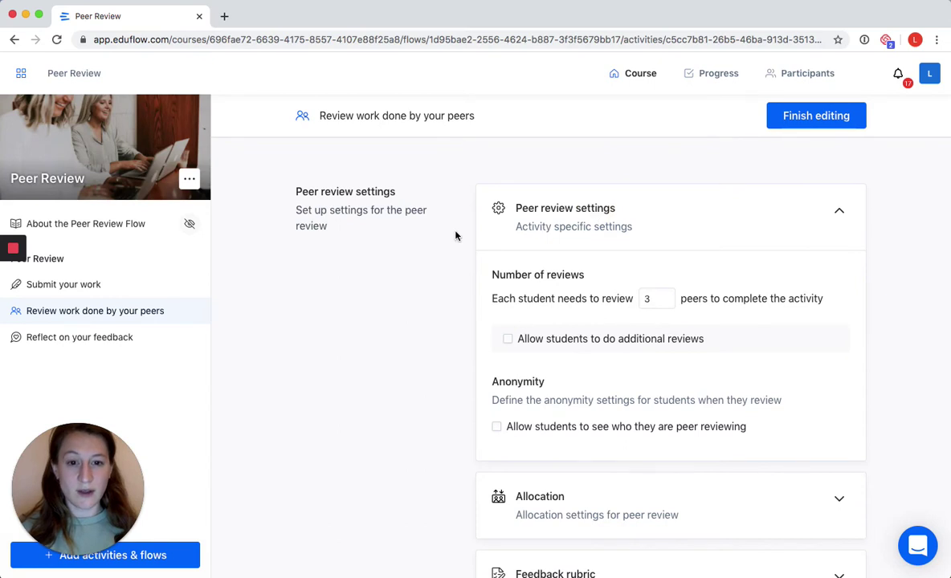
scroll(443, 238, down, 2)
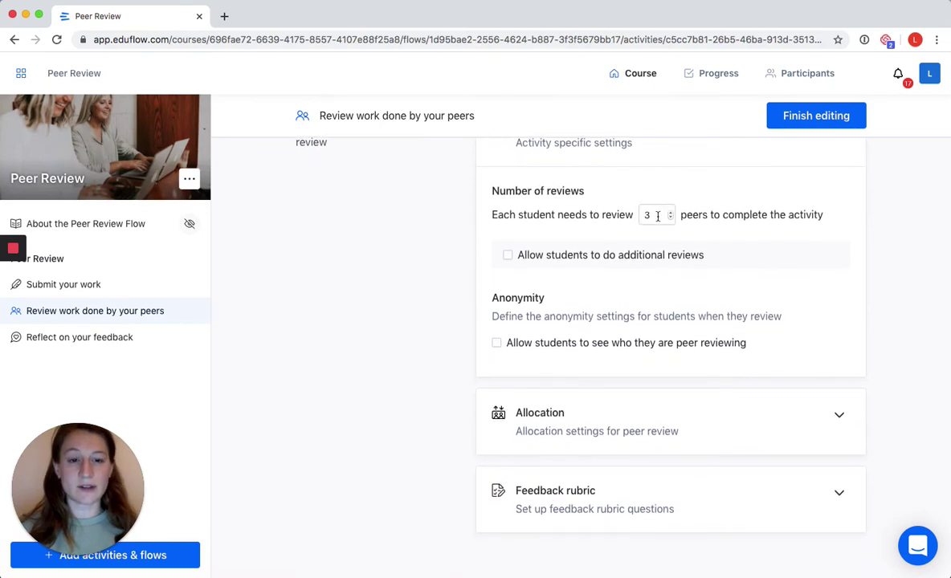
- Try the additional-reviews, unlimited-requests and reviewee-visibility options, then switch them back off
click(509, 256)
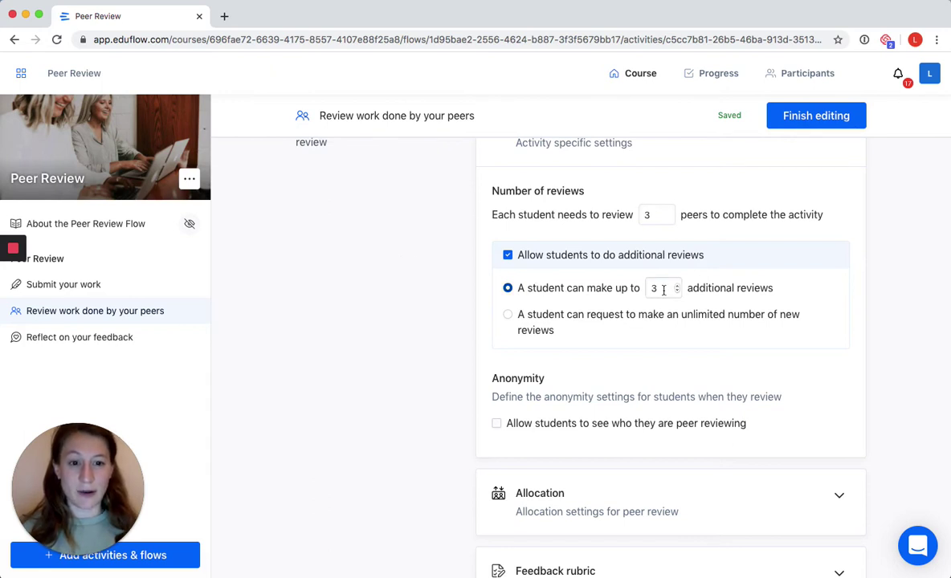
click(508, 316)
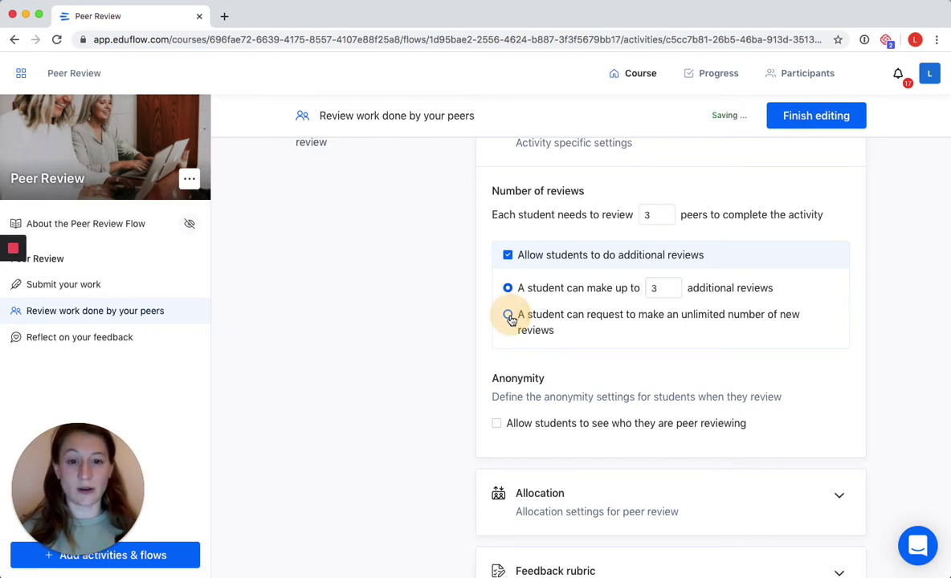
click(508, 256)
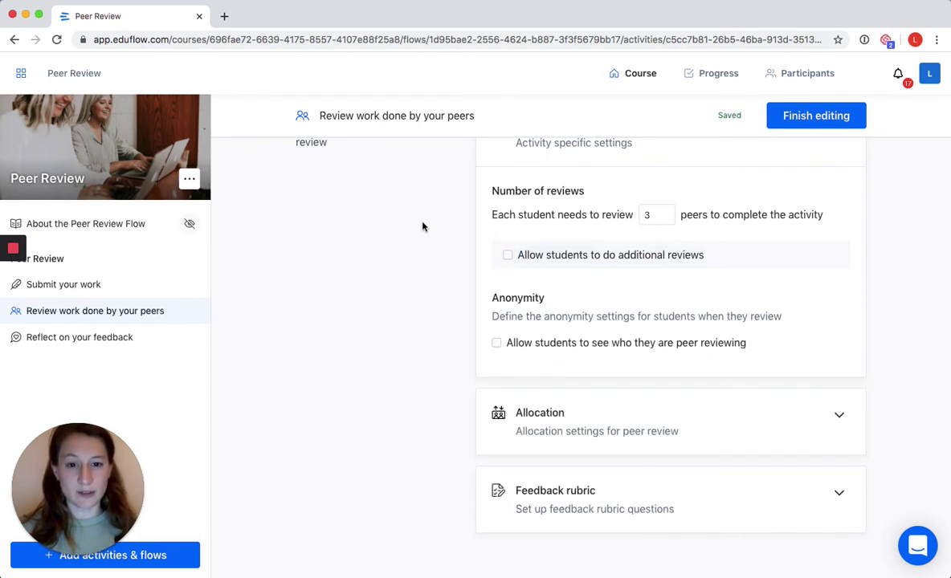
scroll(421, 219, down, 2)
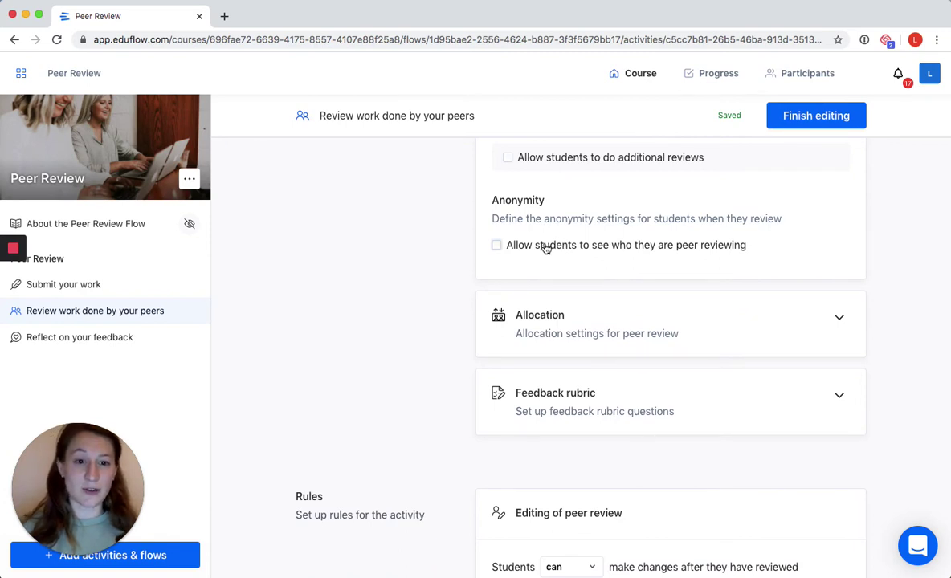
click(544, 248)
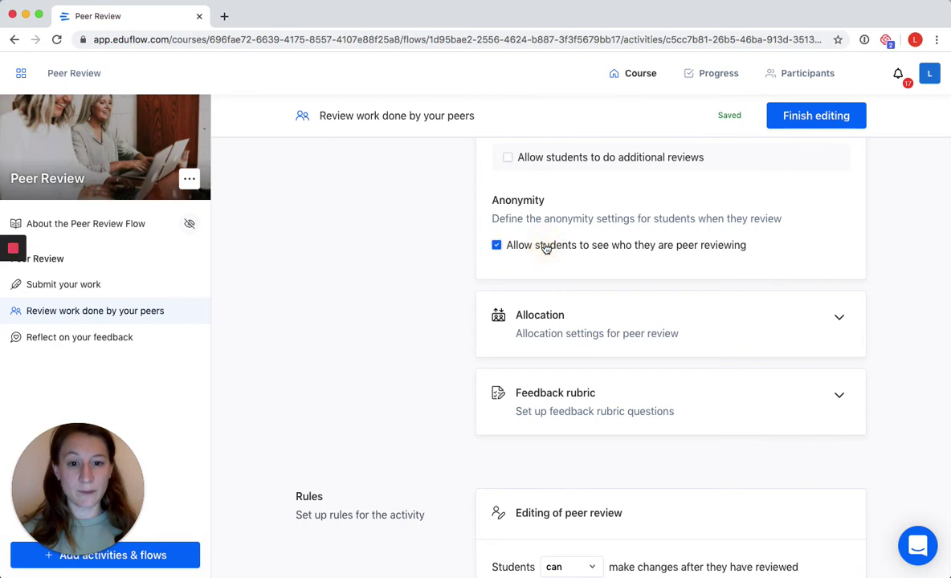
click(527, 247)
scroll(444, 215, down, 2)
scroll(444, 214, down, 1)
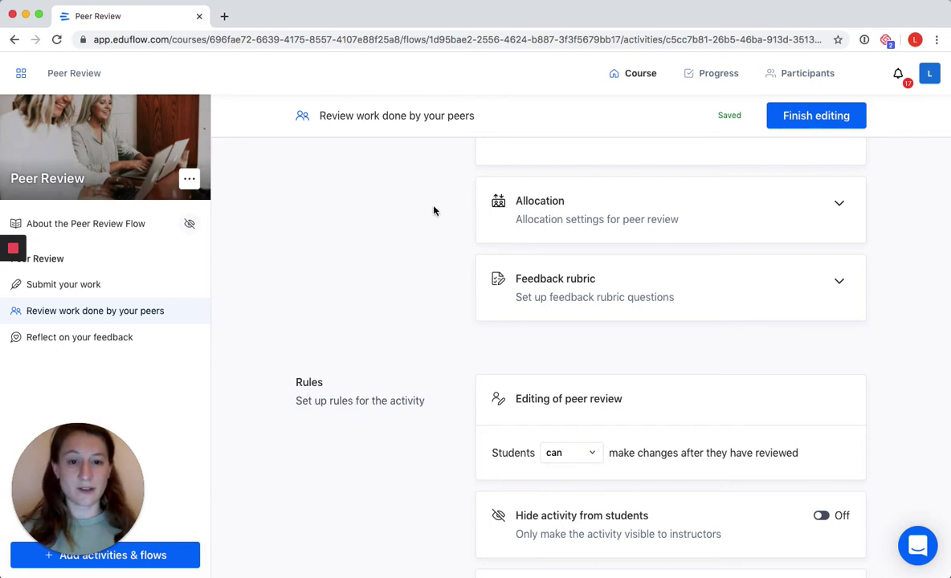
- Expand the feedback rubric, review its 2 questions and the Submit your work prerequisite, then finish editing
scroll(419, 208, down, 2)
scroll(449, 213, down, 1)
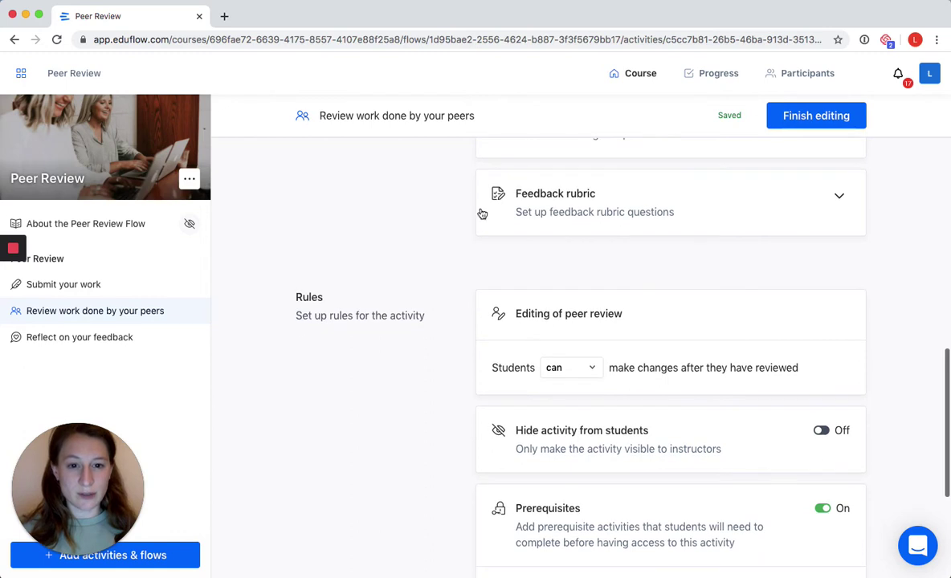
click(628, 212)
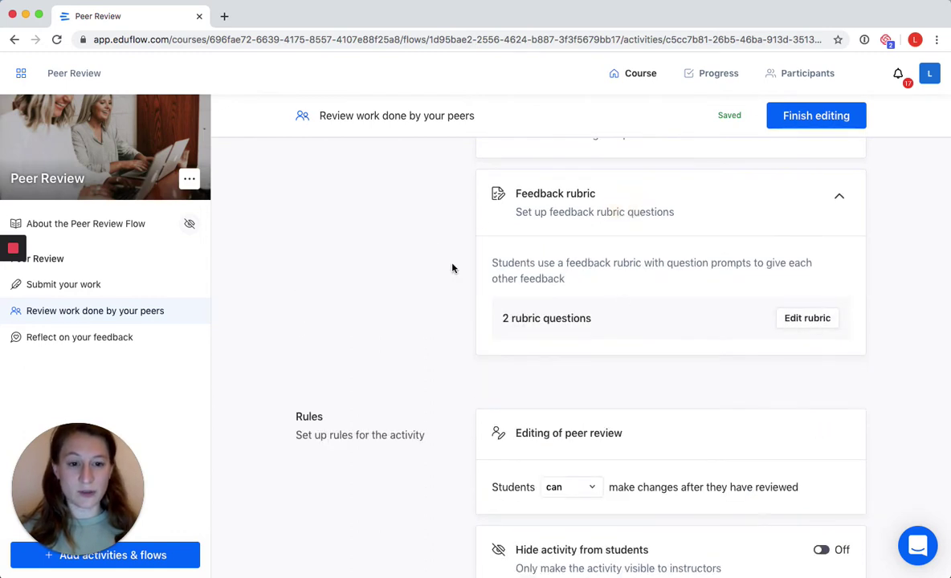
scroll(427, 237, down, 2)
scroll(448, 231, down, 5)
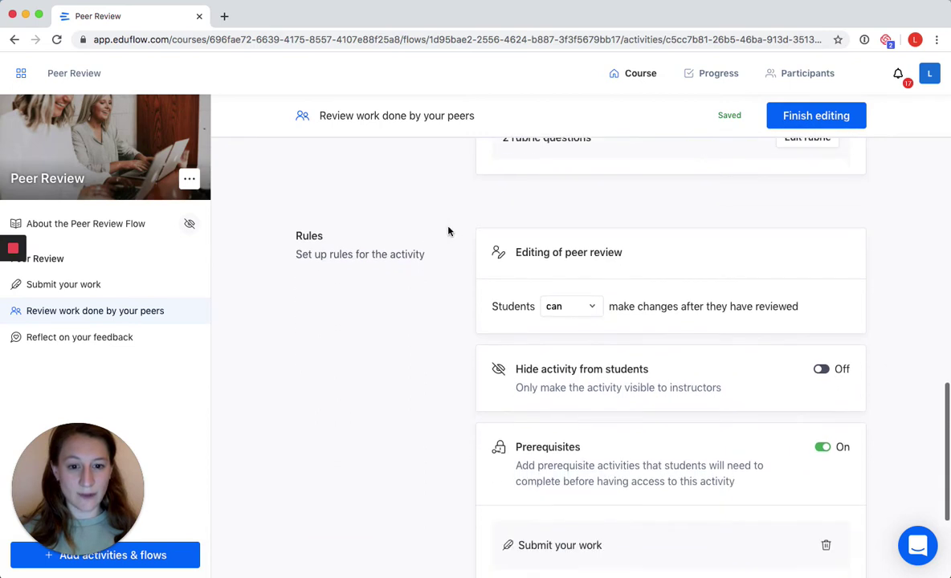
scroll(449, 231, down, 1)
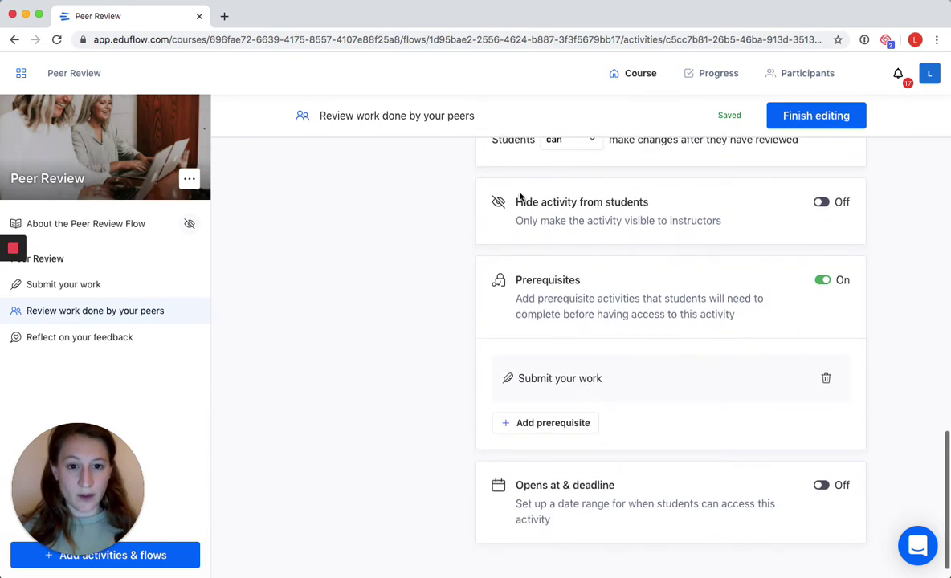
scroll(416, 201, down, 1)
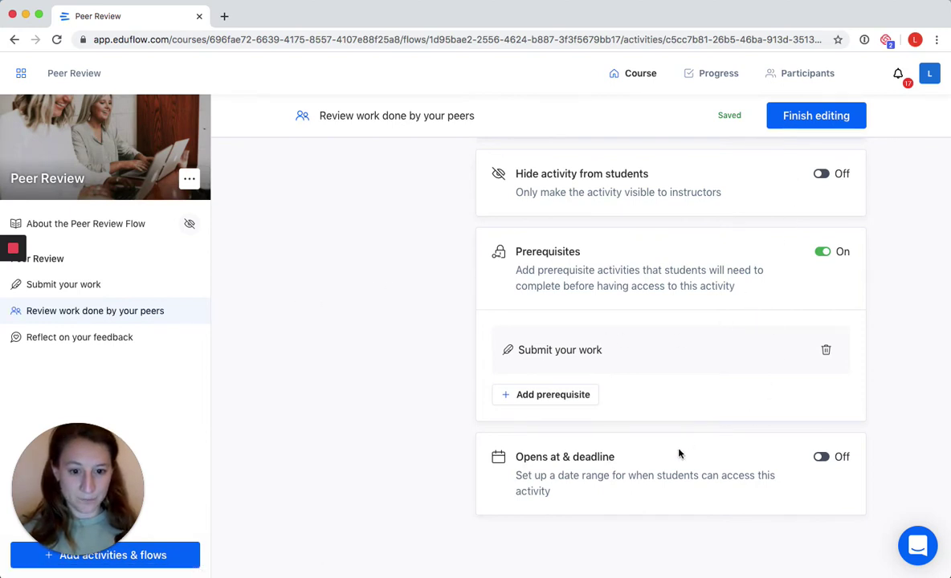
click(827, 116)
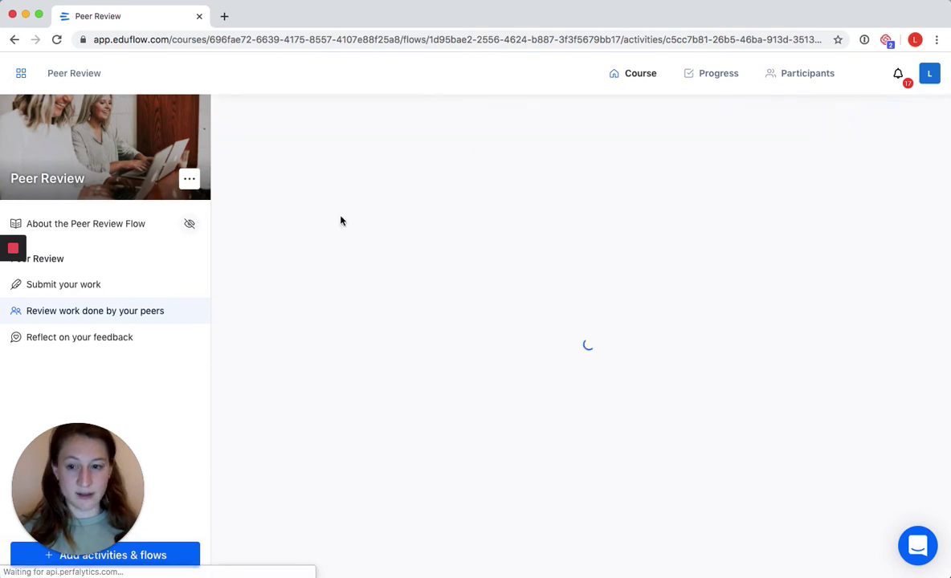
click(93, 337)
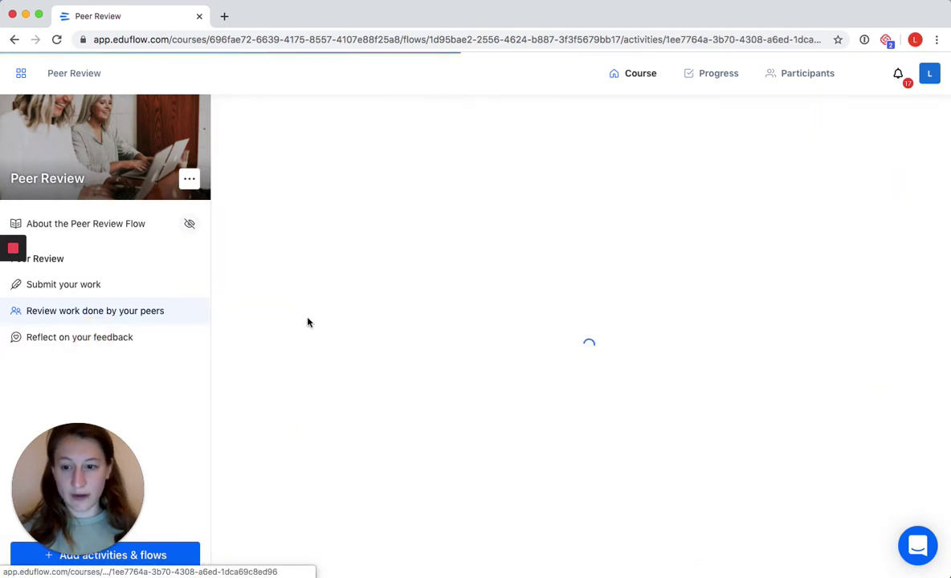
click(841, 144)
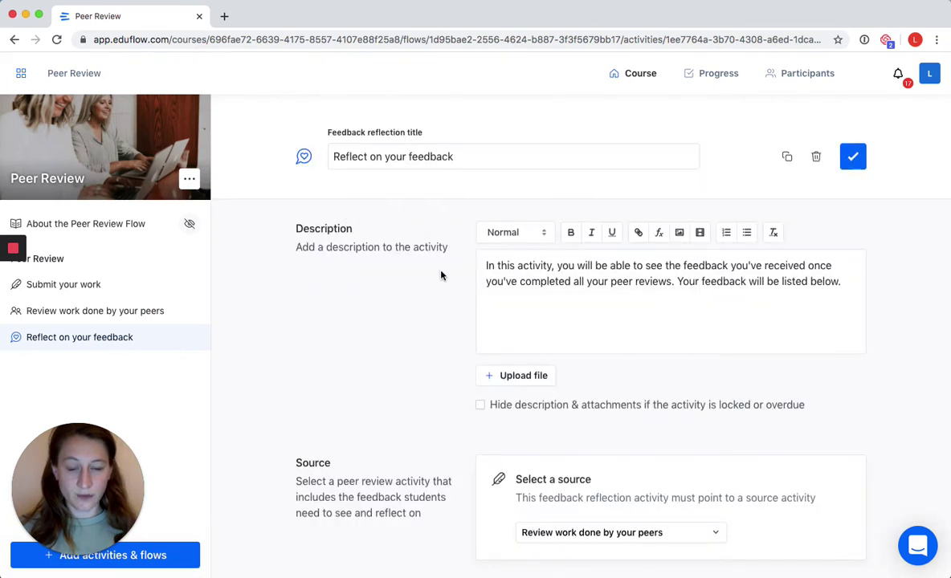
scroll(441, 276, down, 5)
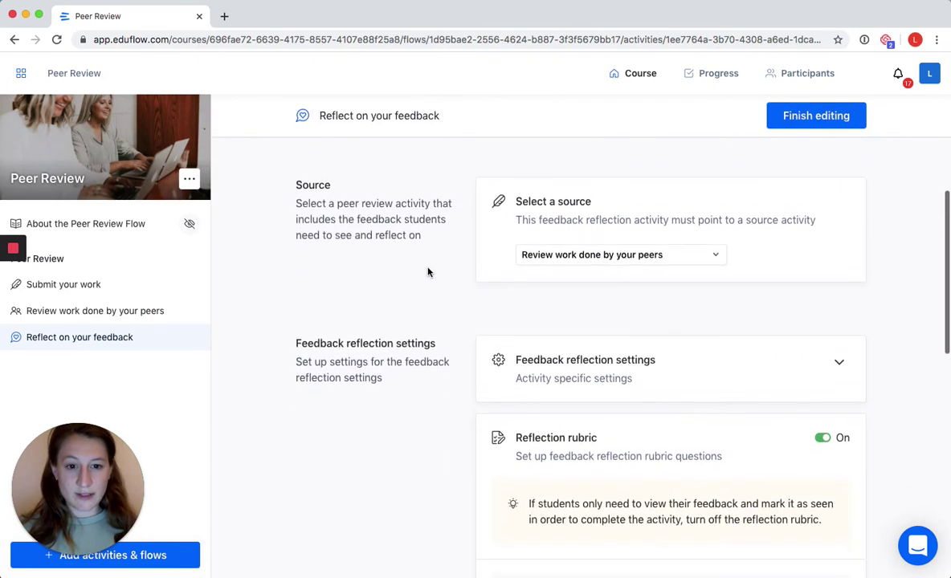
scroll(428, 272, down, 3)
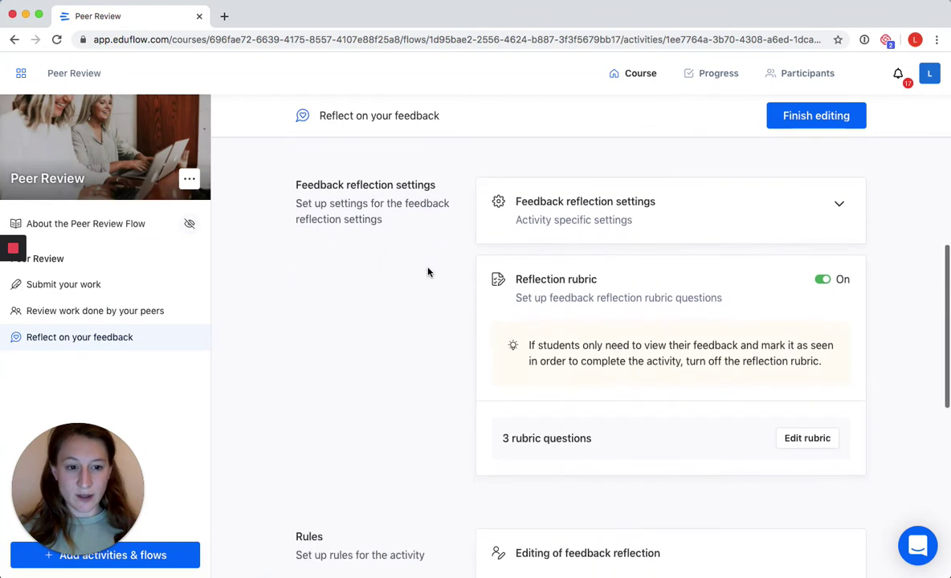
scroll(429, 272, down, 2)
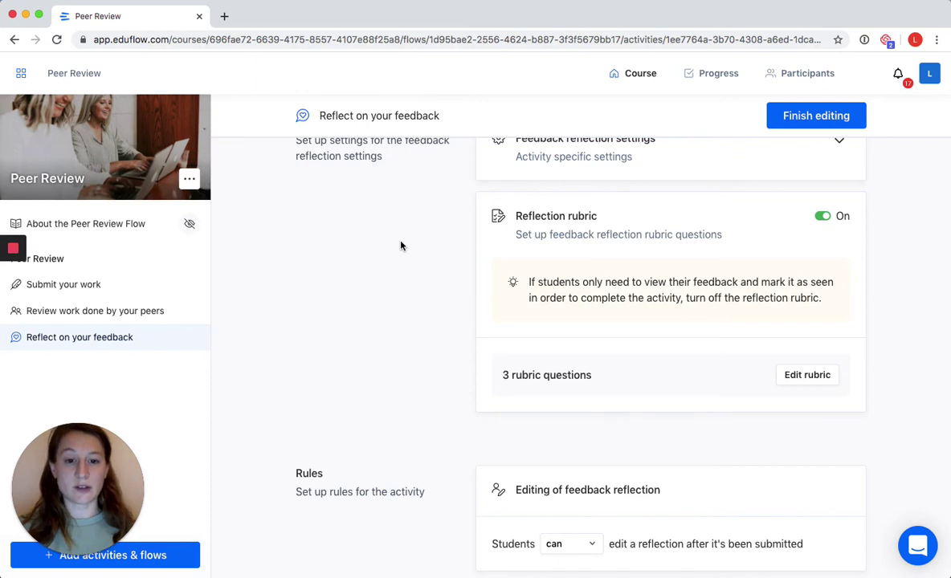
scroll(401, 246, down, 2)
scroll(401, 246, up, 1)
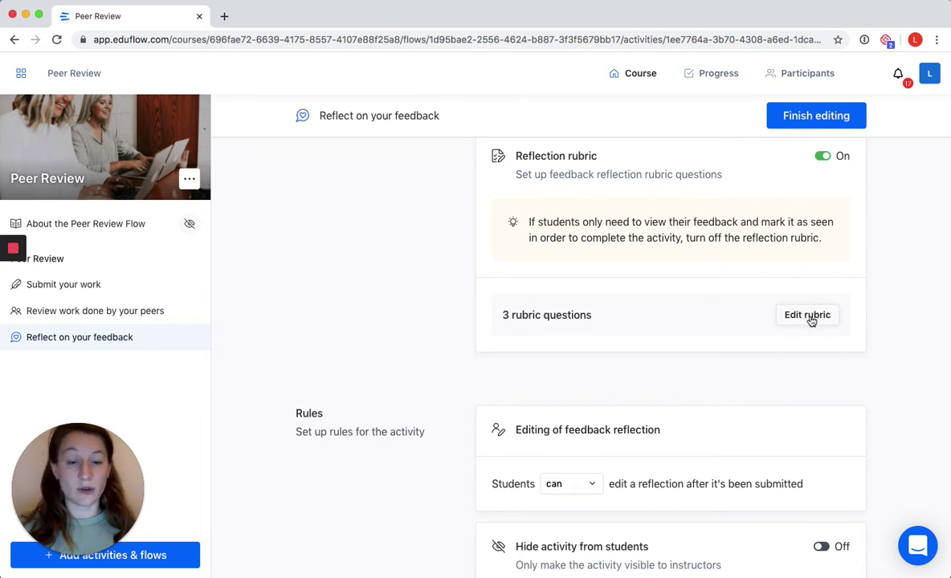
- Delete rubric question 3, 'How useful is the feedback?', and return to the reflection settings
click(808, 315)
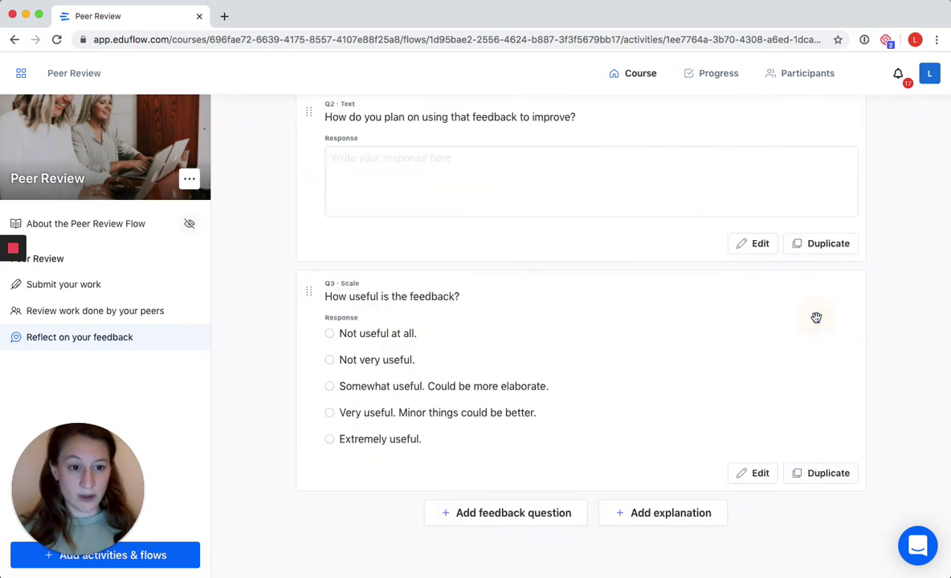
scroll(491, 205, up, 5)
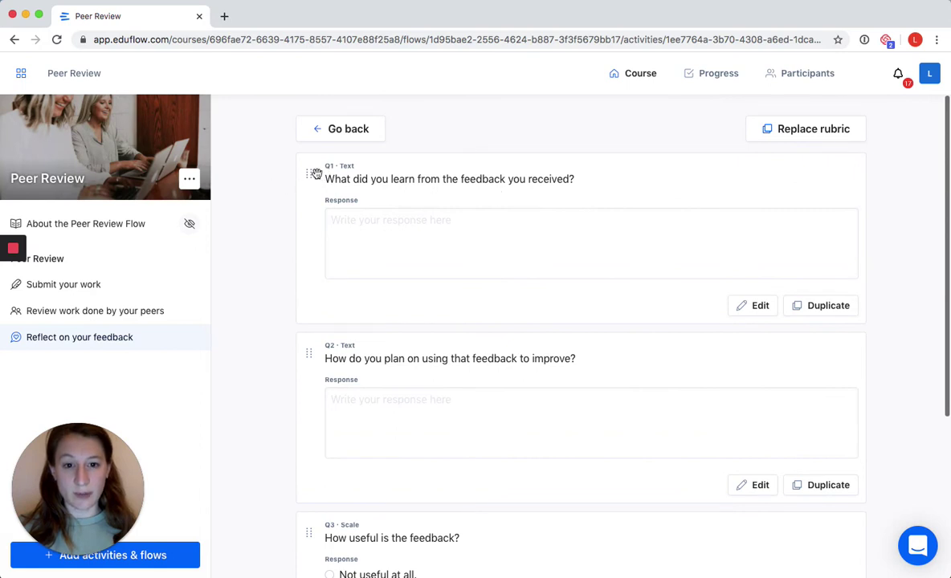
scroll(295, 178, down, 3)
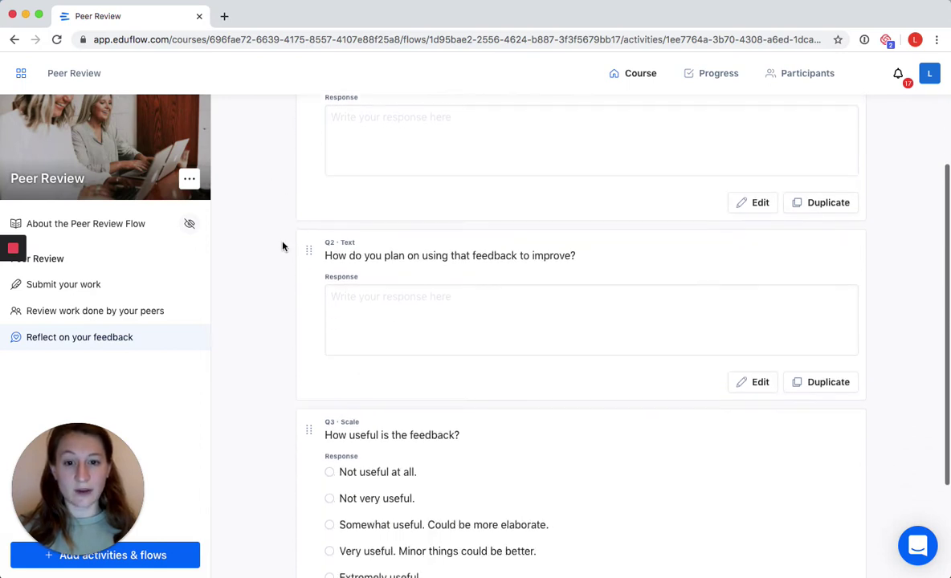
scroll(257, 238, down, 3)
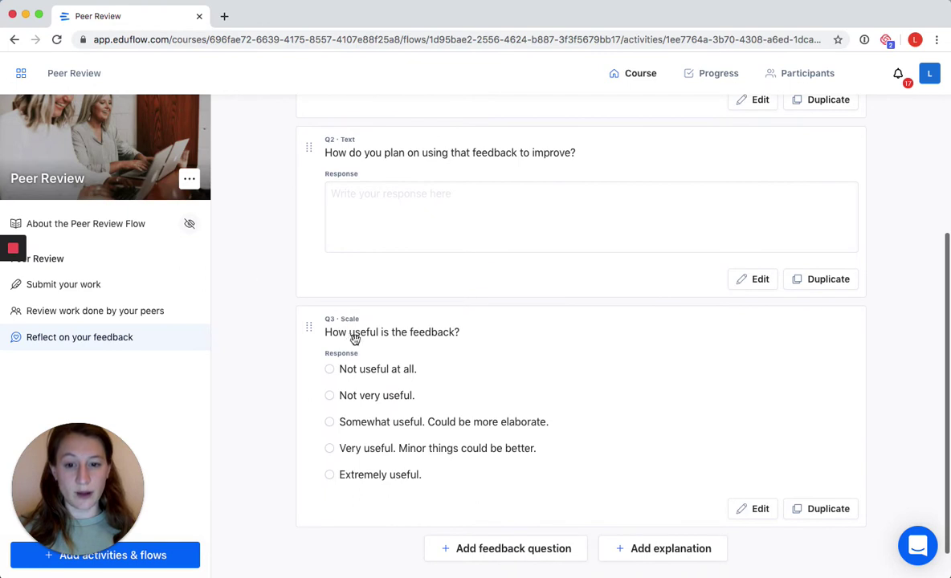
scroll(273, 304, down, 1)
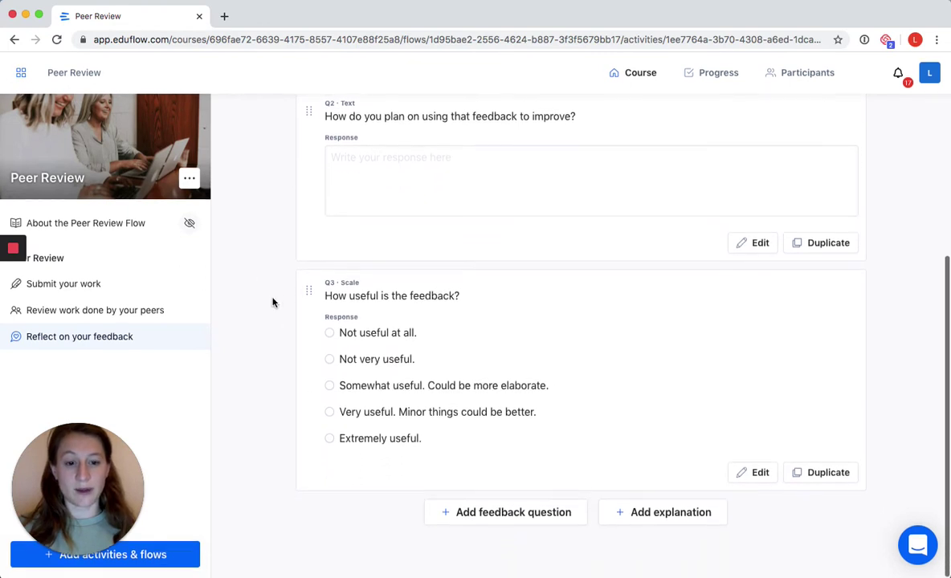
click(758, 475)
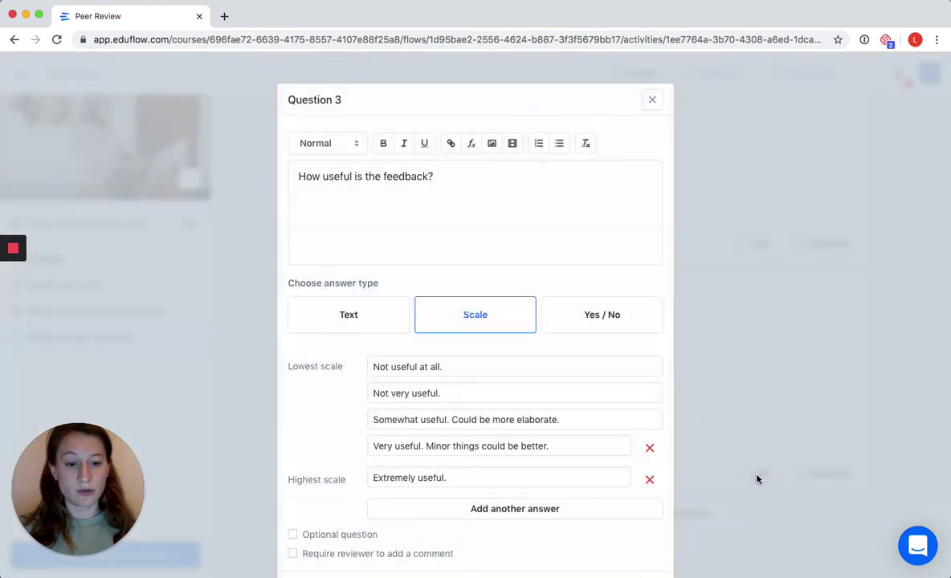
scroll(601, 350, down, 3)
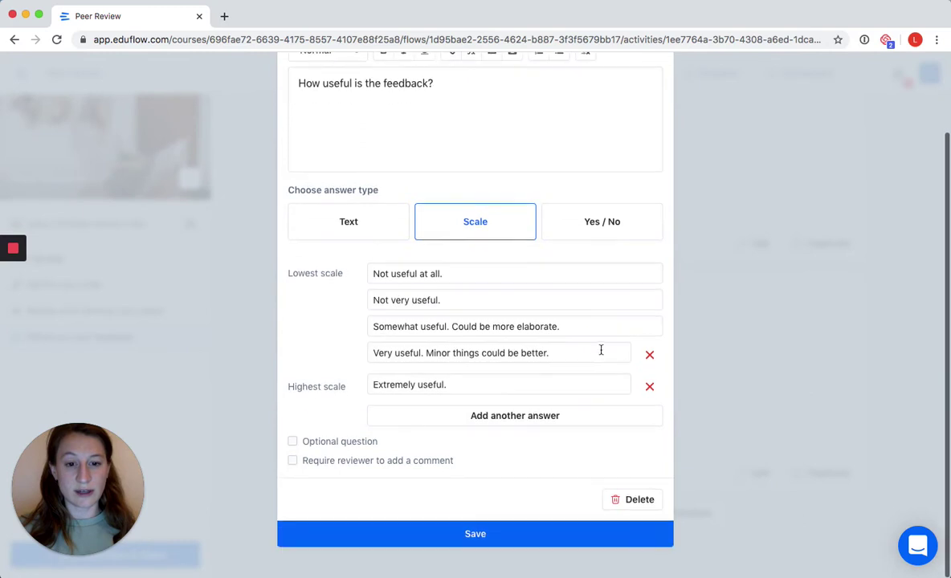
click(645, 497)
click(640, 527)
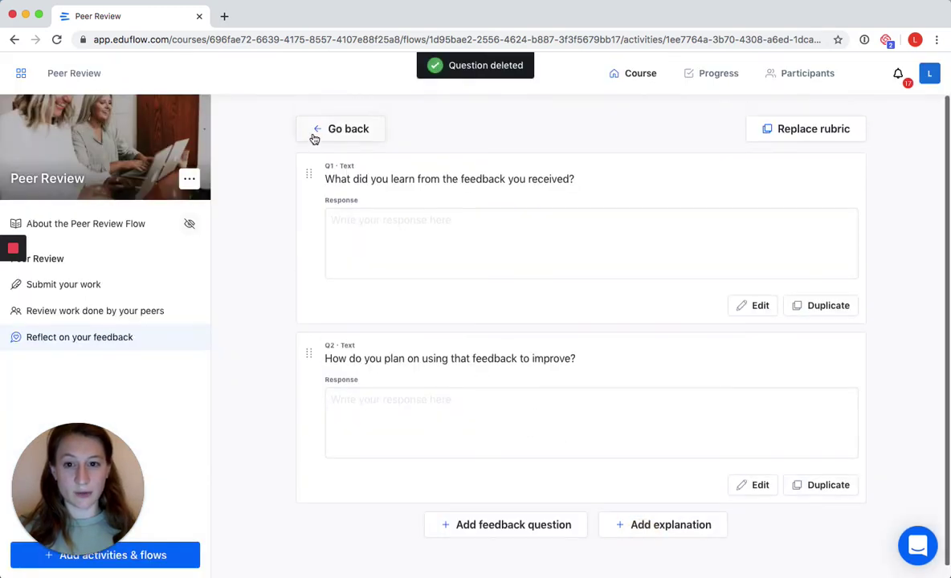
click(314, 133)
- Scroll past the Rules and finish editing Reflect on your feedback
scroll(265, 177, down, 2)
scroll(258, 189, down, 5)
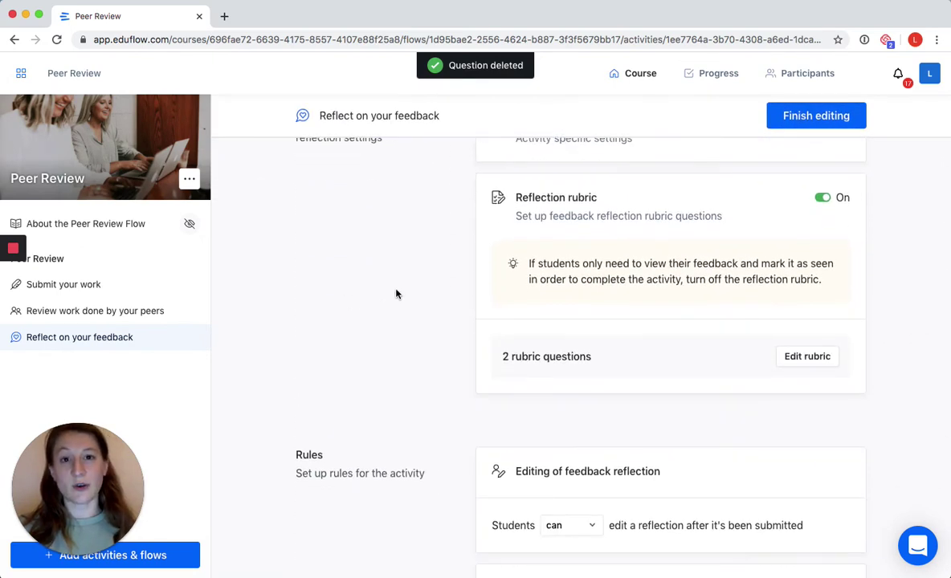
scroll(371, 278, down, 5)
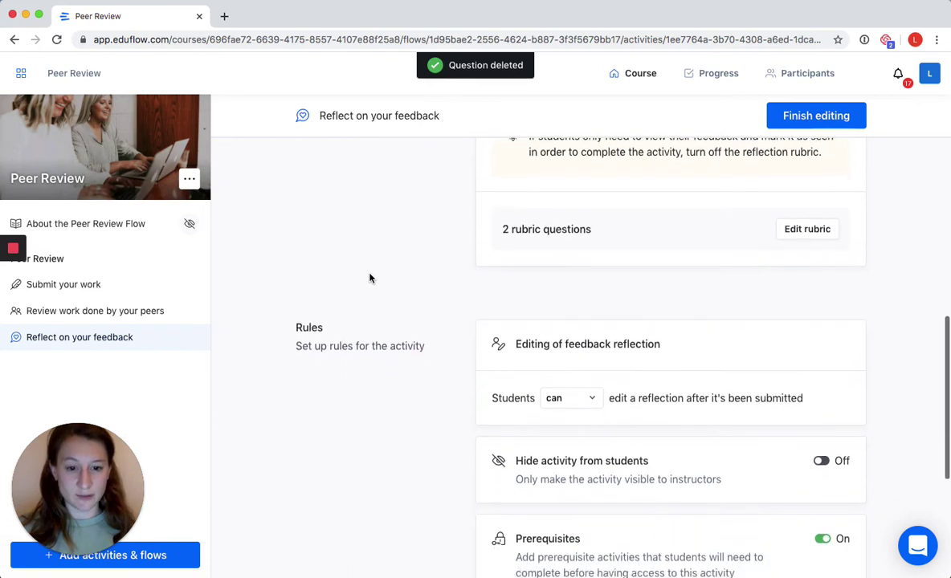
scroll(371, 278, down, 4)
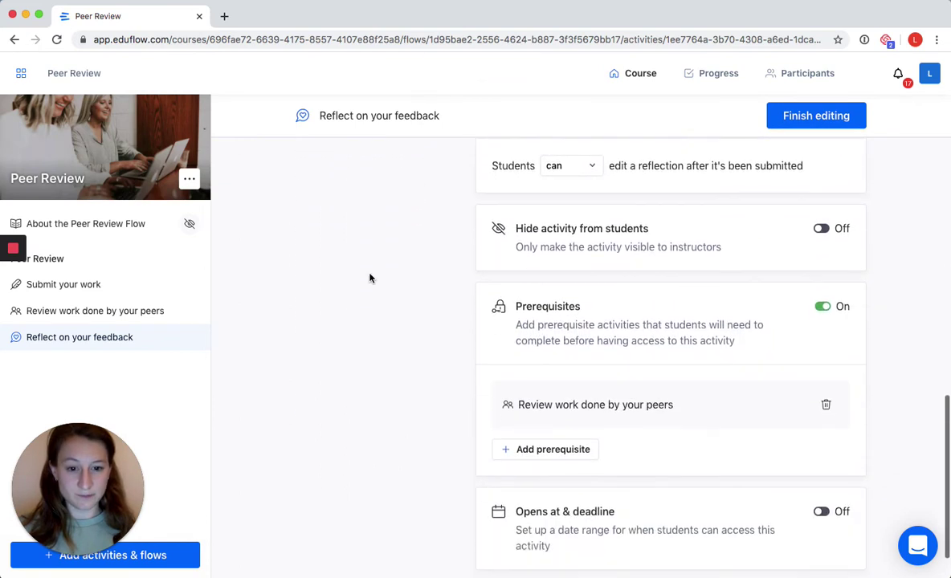
click(829, 121)
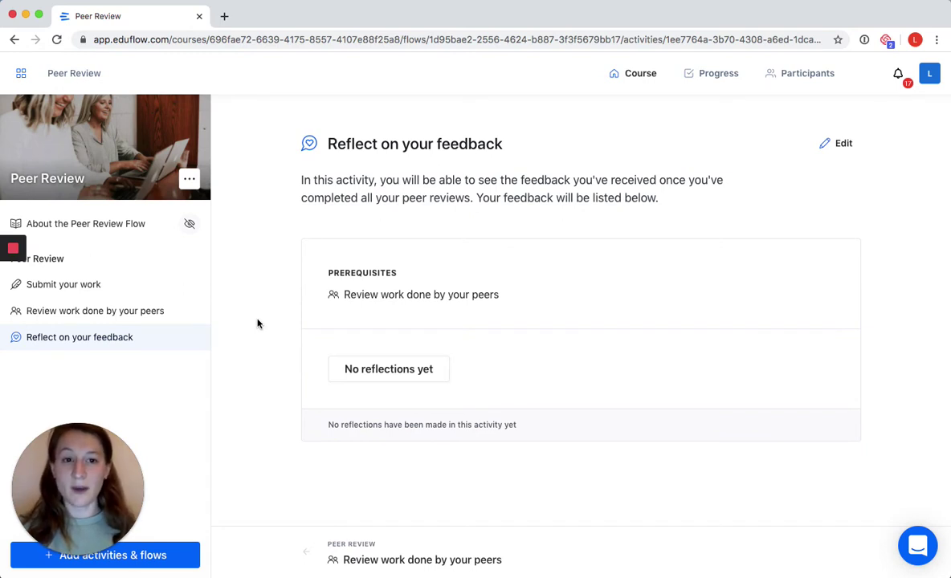
- Browse the Add activities & flows catalogue and open the Instructor review flow's details
click(154, 560)
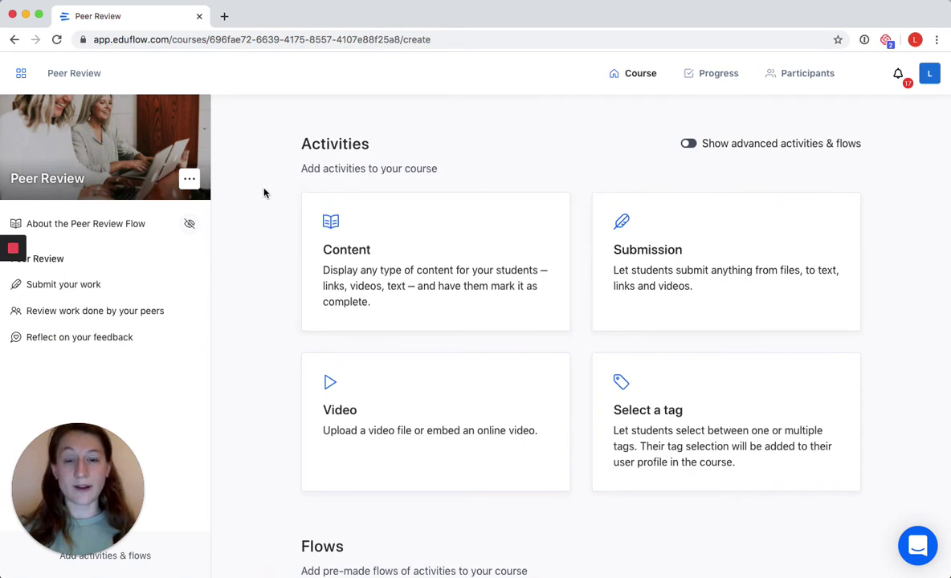
scroll(264, 193, down, 3)
scroll(263, 193, down, 3)
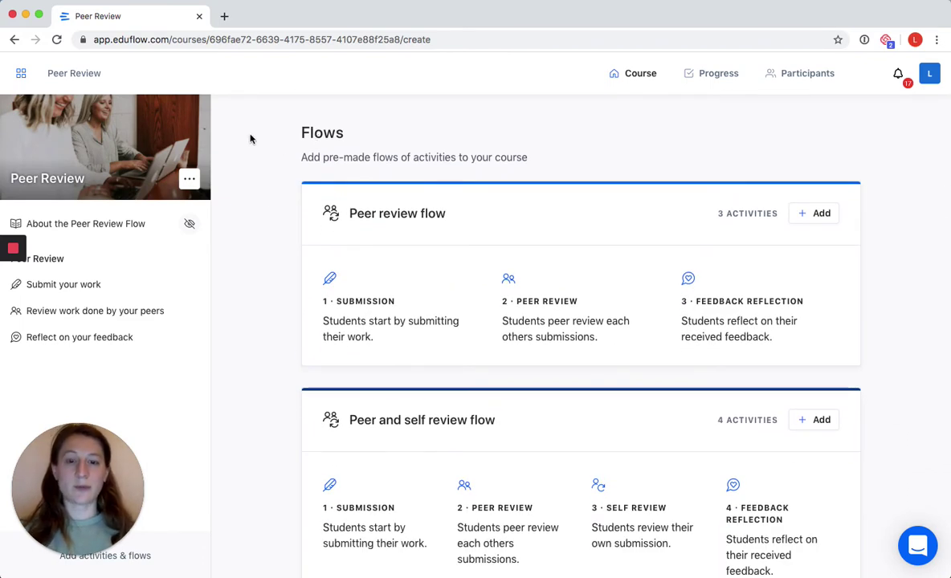
scroll(251, 138, down, 1)
scroll(244, 175, up, 1)
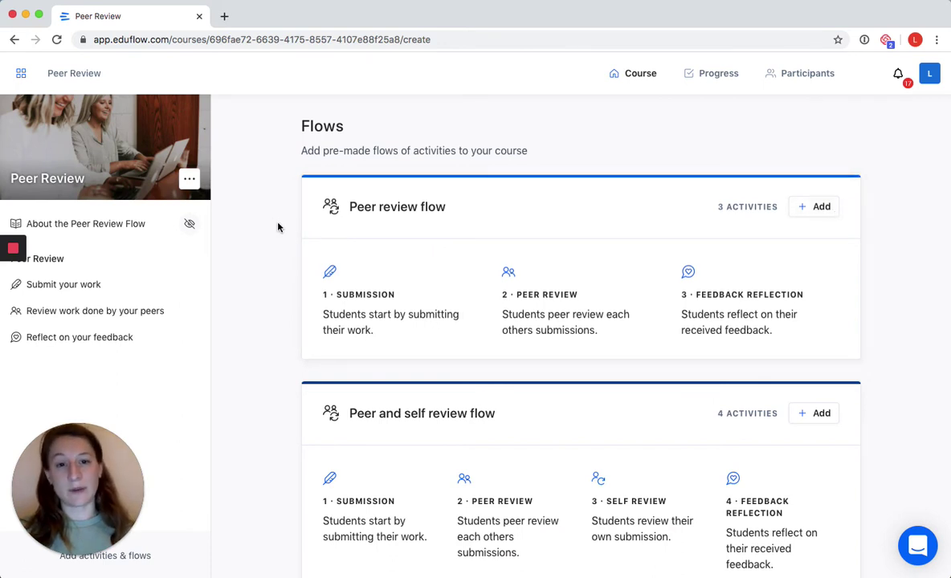
scroll(273, 217, down, 5)
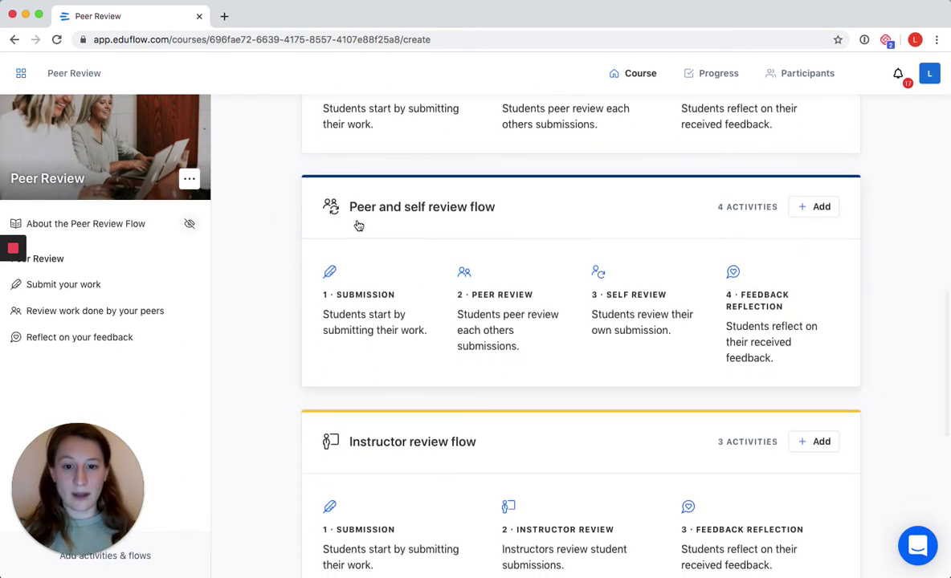
scroll(255, 205, down, 5)
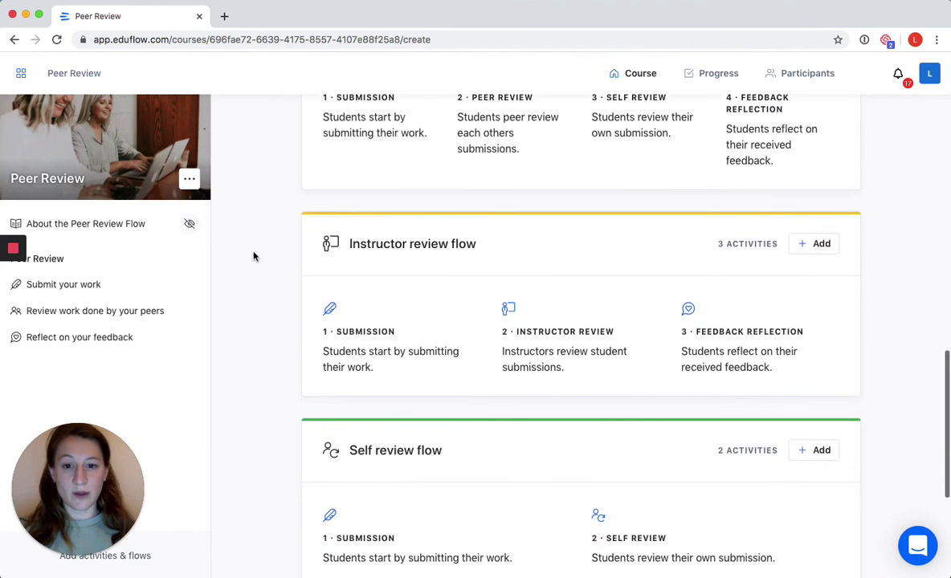
scroll(265, 276, down, 3)
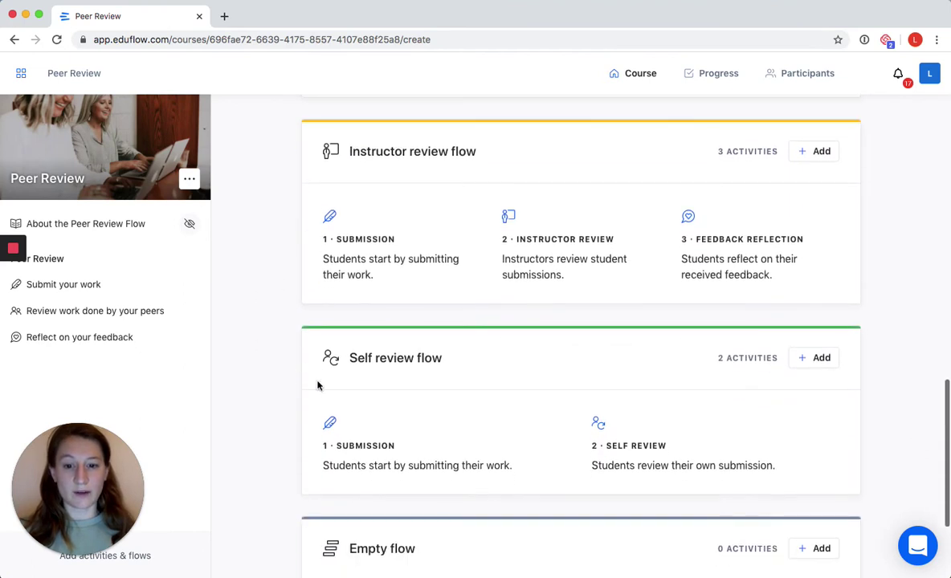
scroll(287, 379, down, 3)
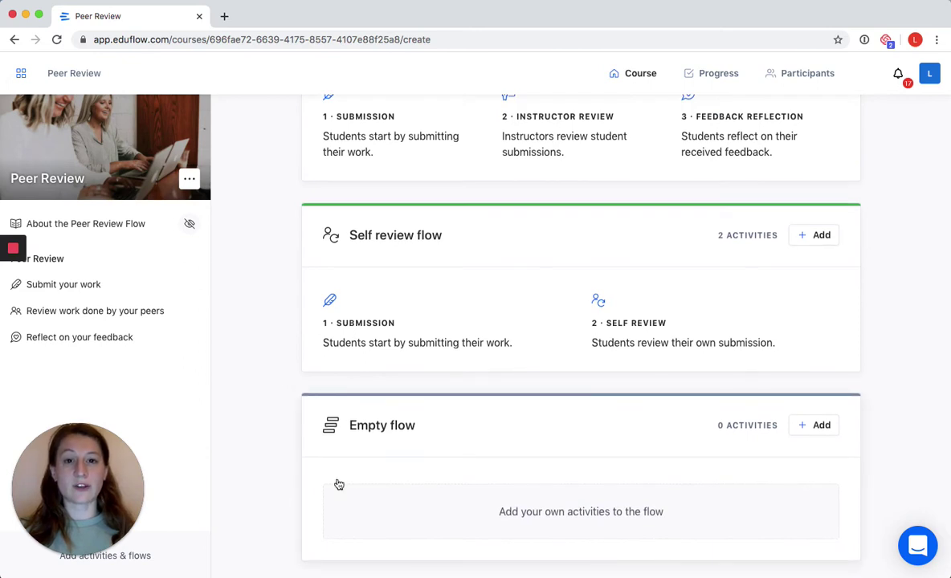
scroll(286, 451, up, 6)
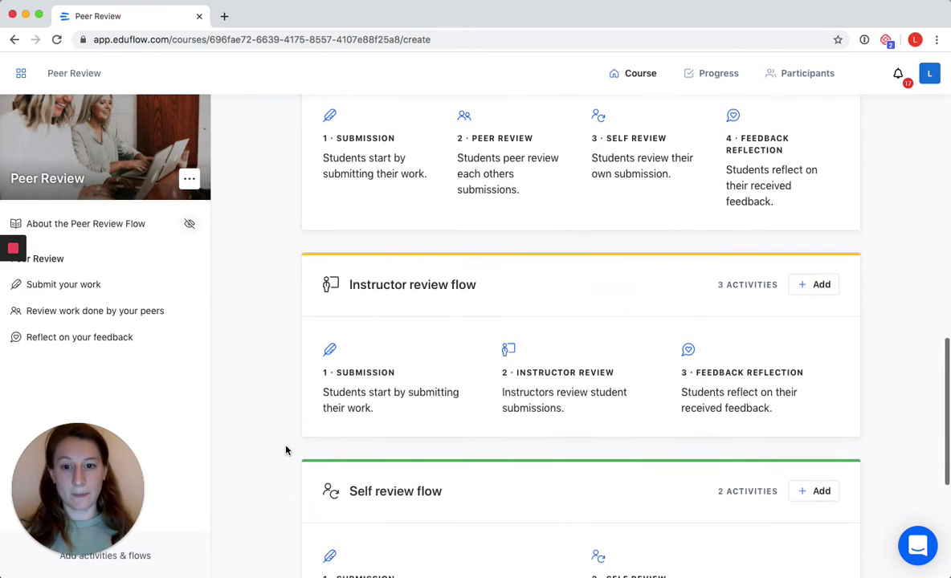
scroll(273, 442, up, 1)
scroll(261, 402, down, 1)
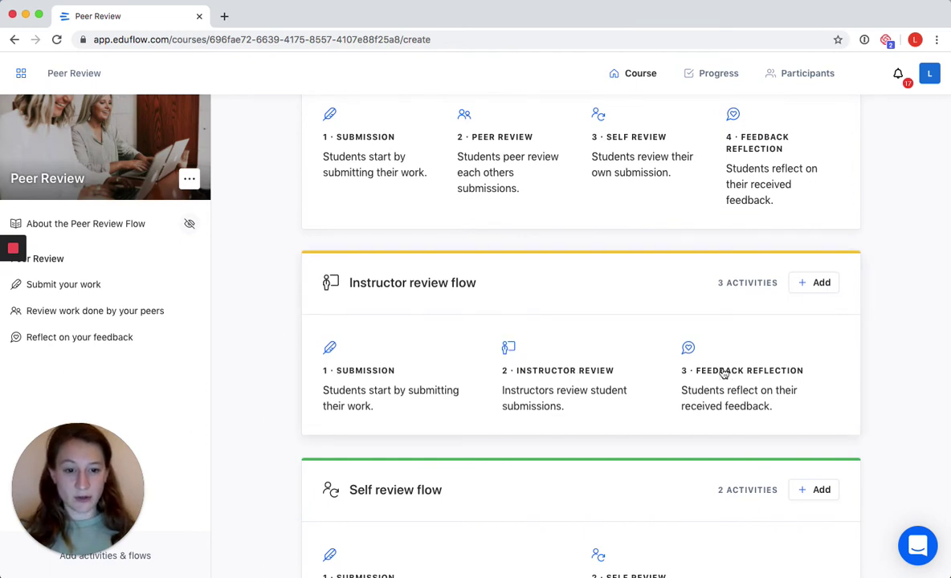
click(820, 283)
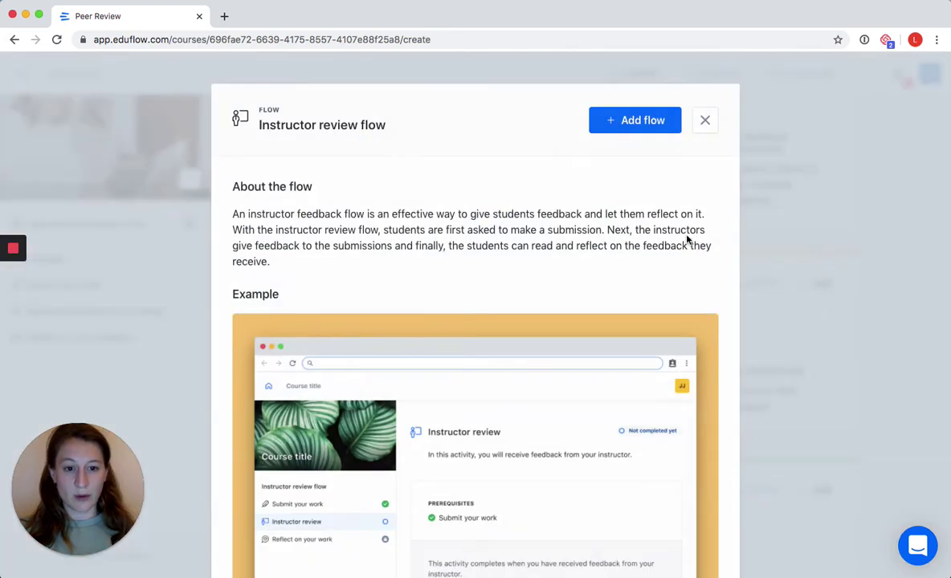
- Add the Instructor review flow and title it 'Resubmission'
click(622, 125)
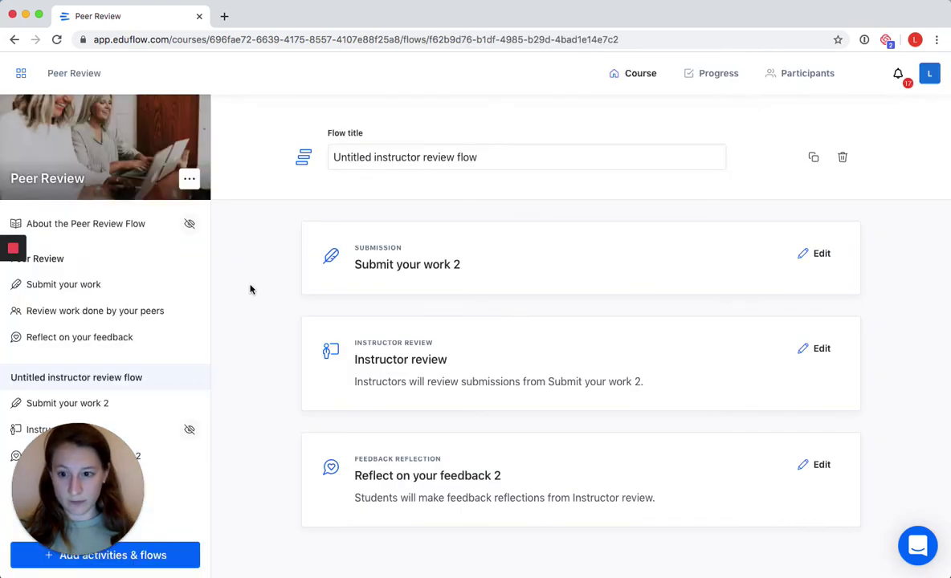
scroll(285, 317, down, 1)
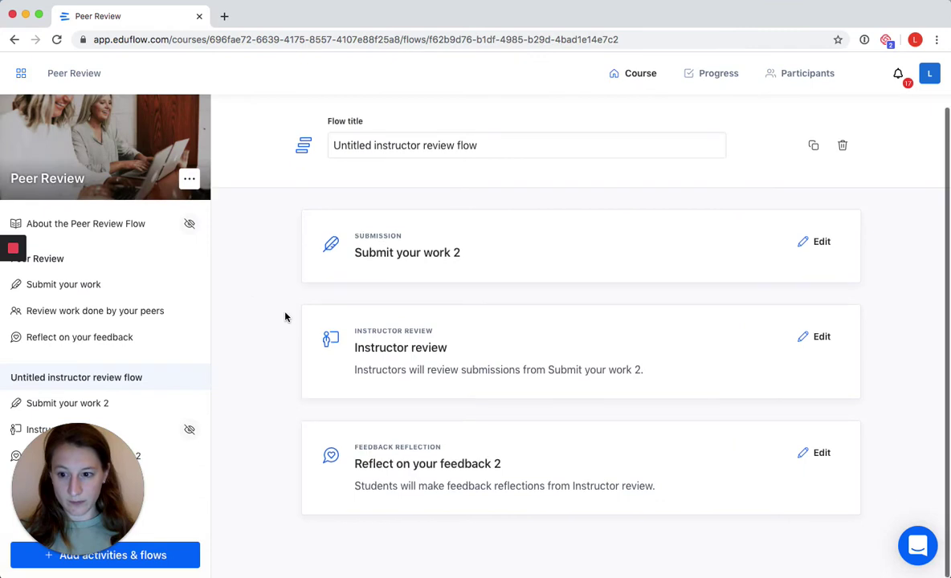
triple_click(423, 146)
text(Reus)
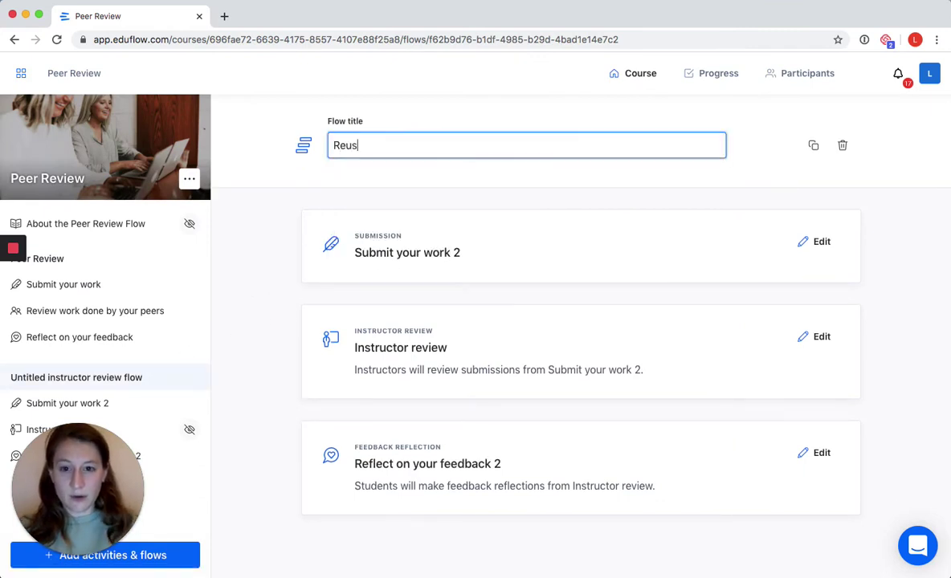
key(BackSpace)
key(BackSpace)
text(submission)
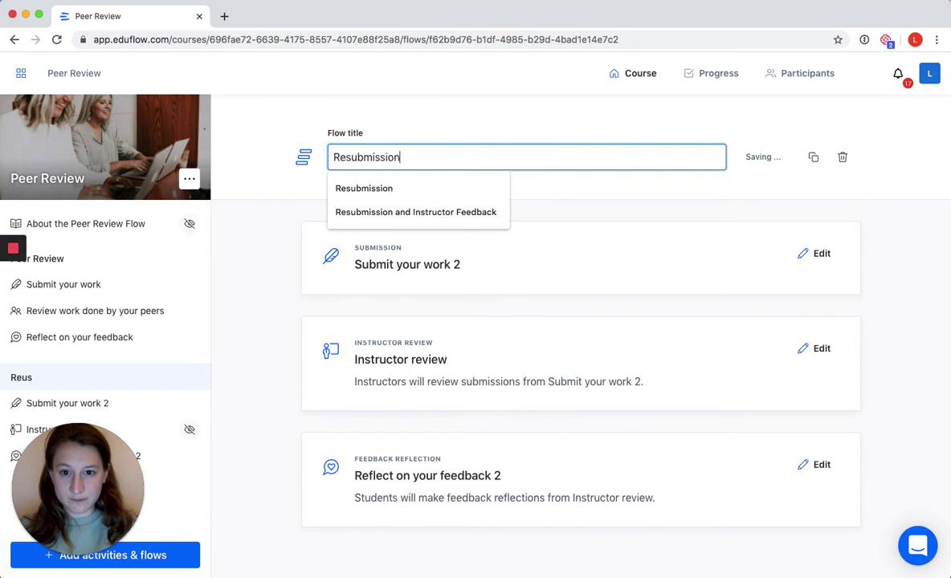
click(128, 403)
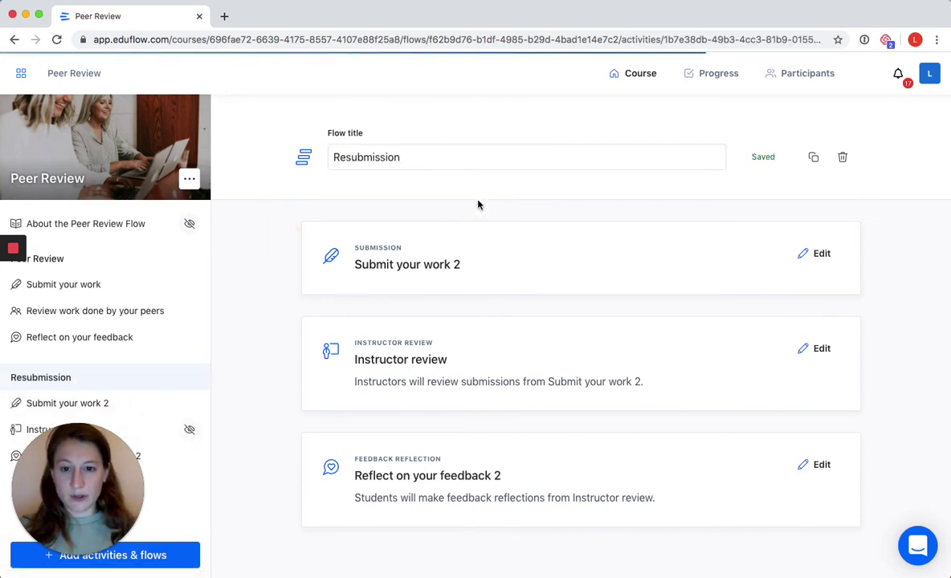
- Retitle Submit your work 2 to 'Resubmission' and save the title
click(844, 144)
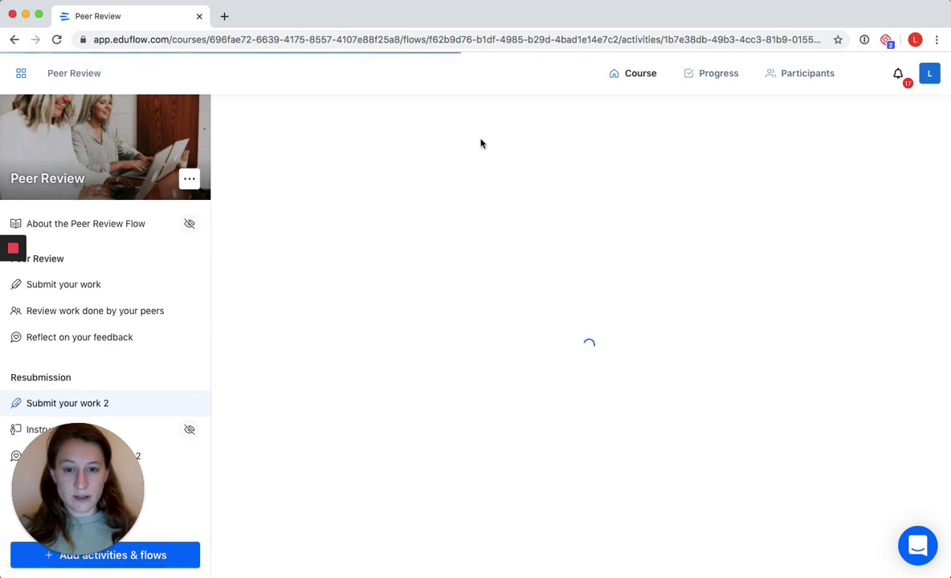
triple_click(435, 157)
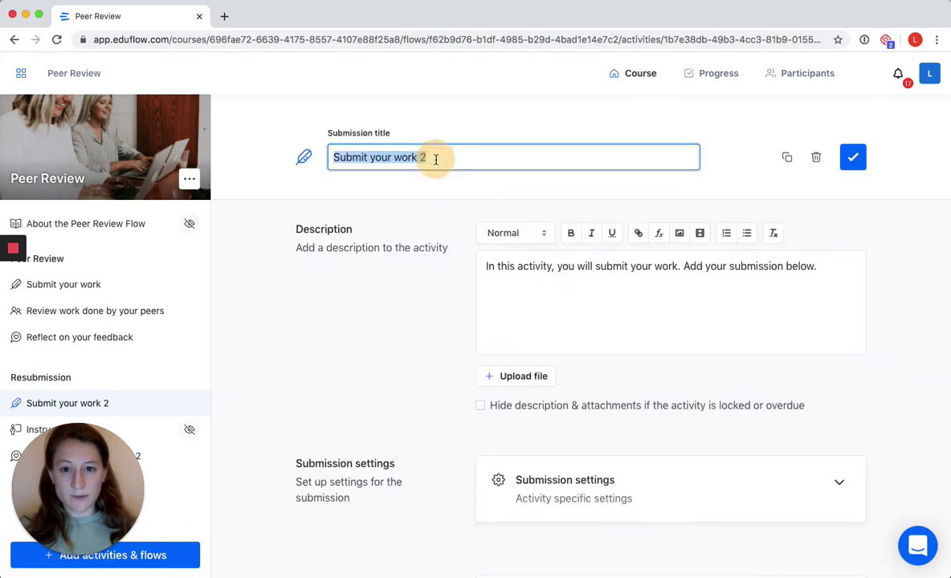
text(Resubmission)
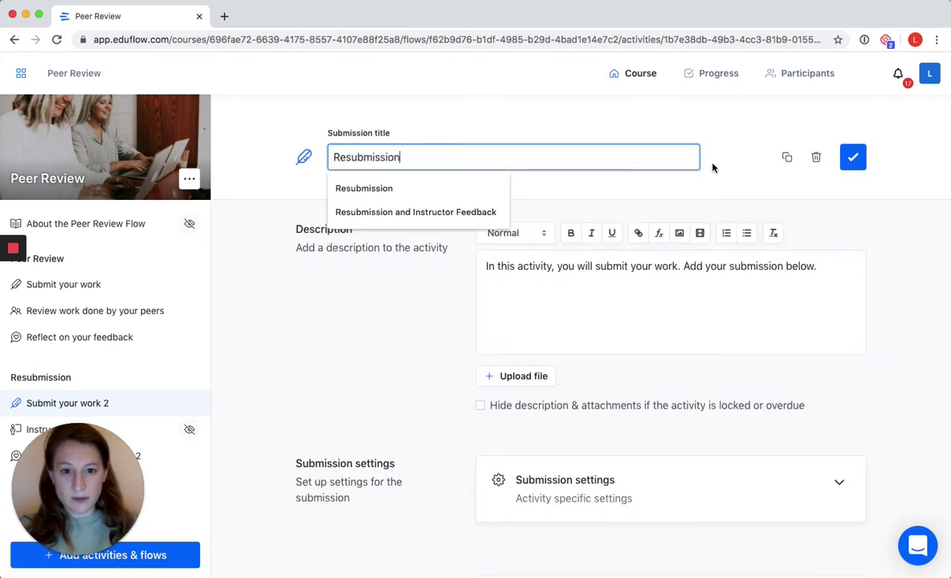
click(853, 156)
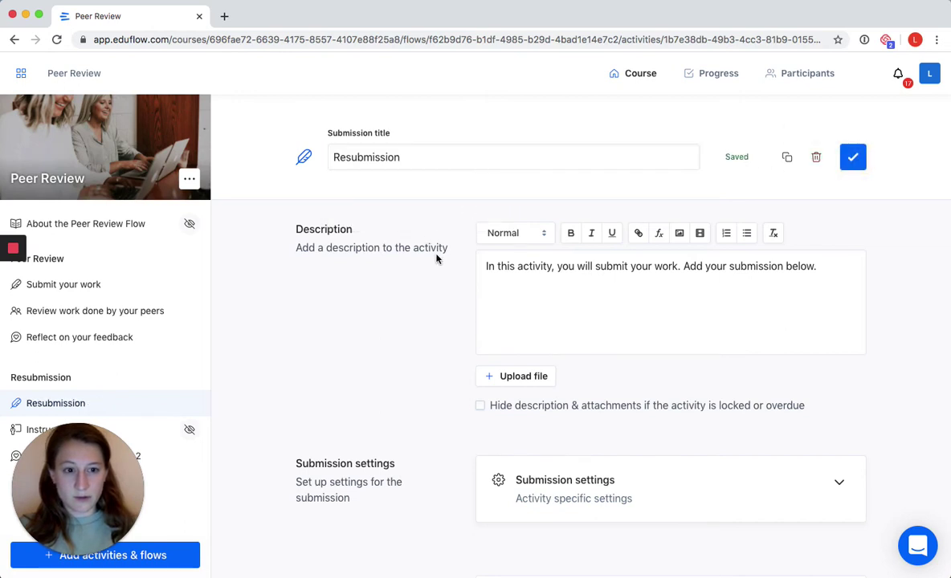
- Enable prerequisites, require Reflect on your feedback before Resubmission, and finish editing
scroll(436, 257, down, 6)
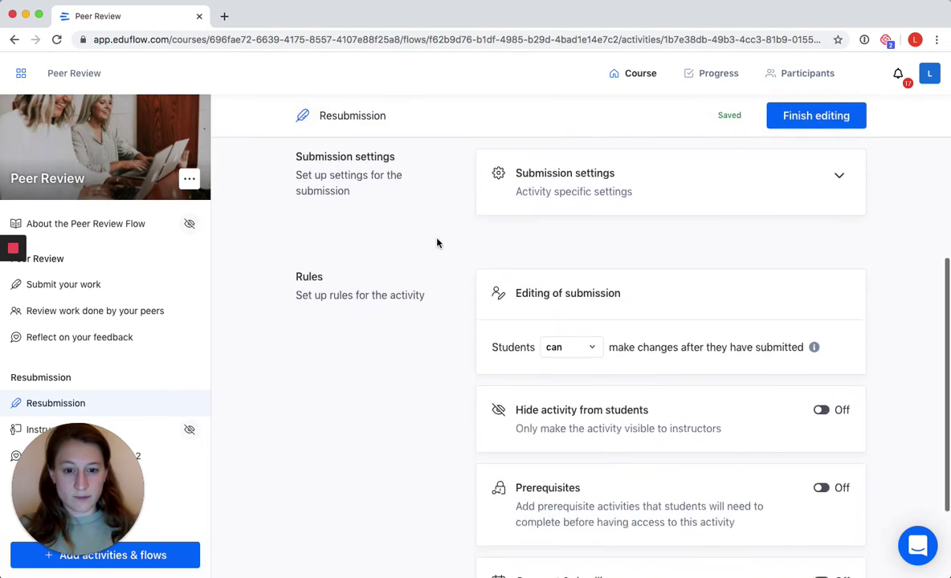
scroll(437, 243, down, 3)
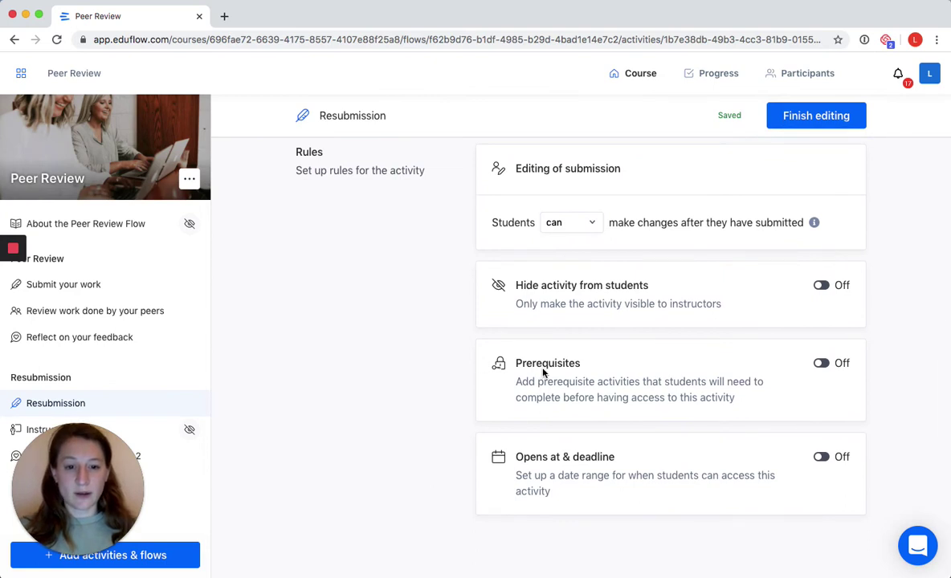
click(821, 364)
scroll(641, 372, down, 1)
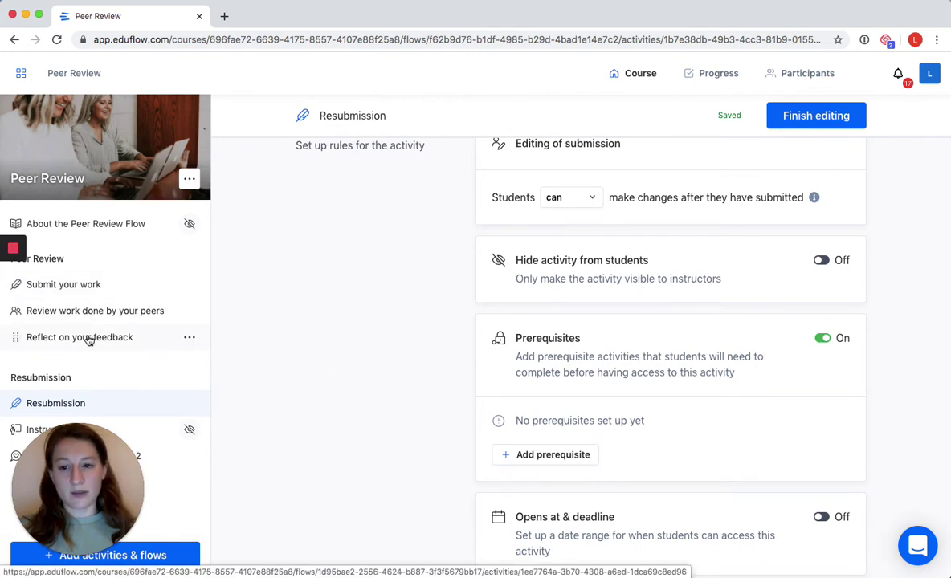
scroll(559, 401, down, 2)
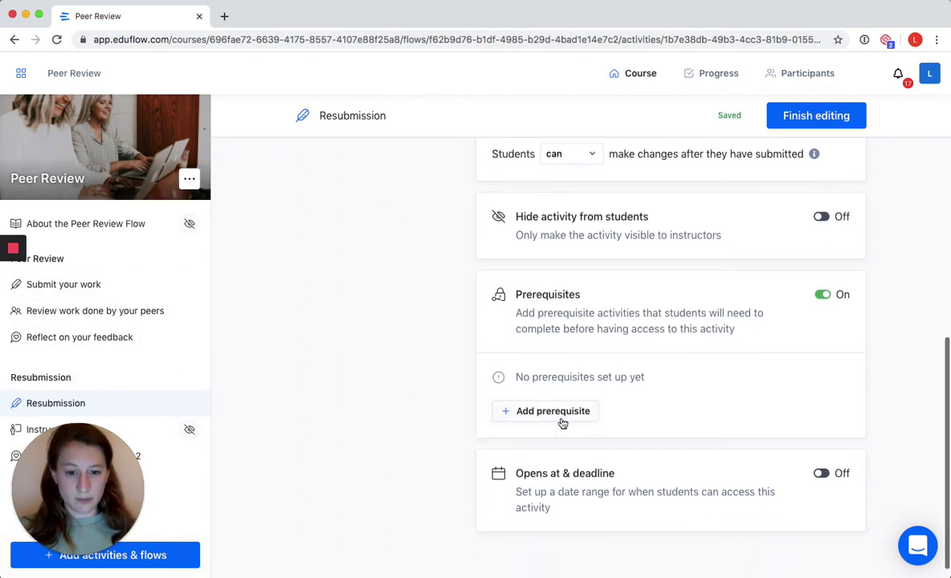
click(559, 414)
scroll(439, 377, down, 1)
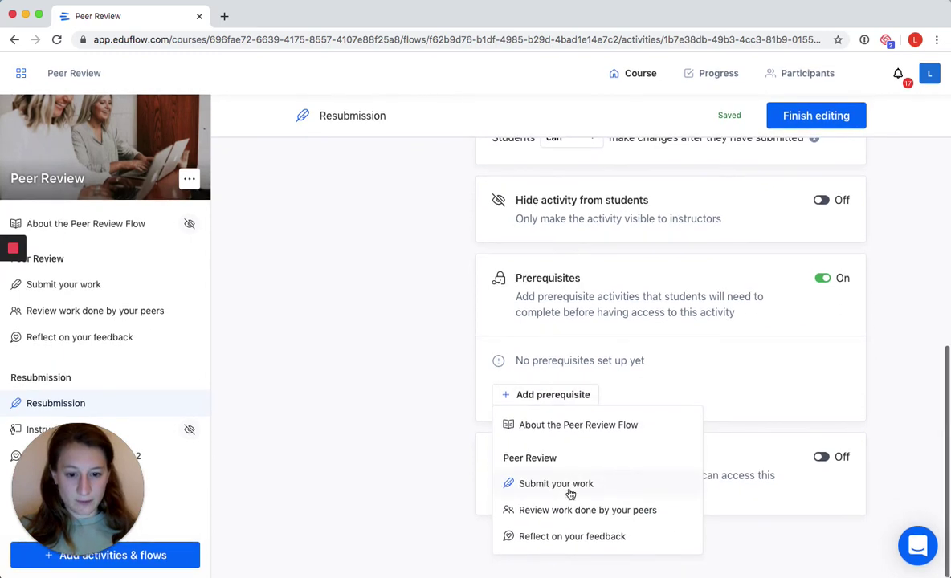
click(575, 541)
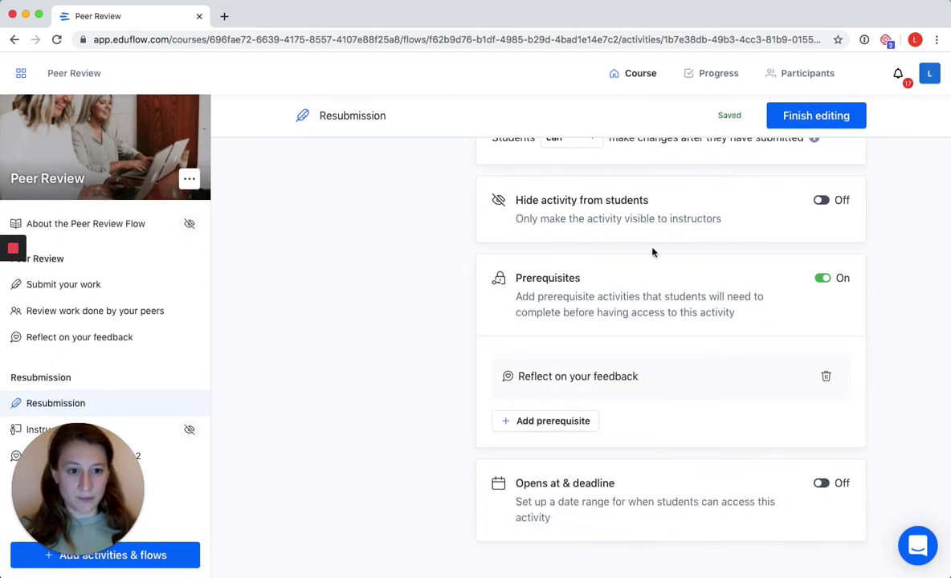
click(791, 115)
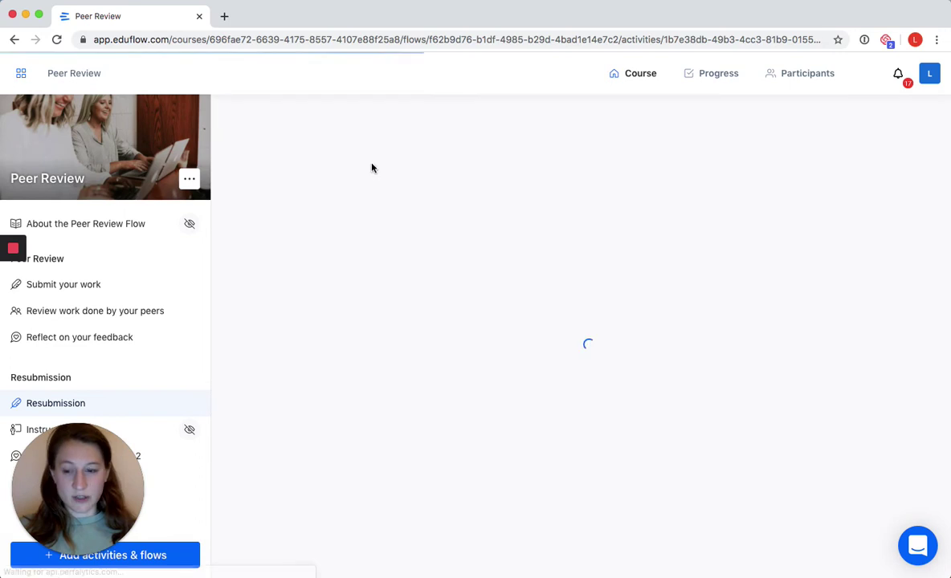
- Look over Instructor review's settings without changes, then go to Reflect on your feedback 2
click(155, 429)
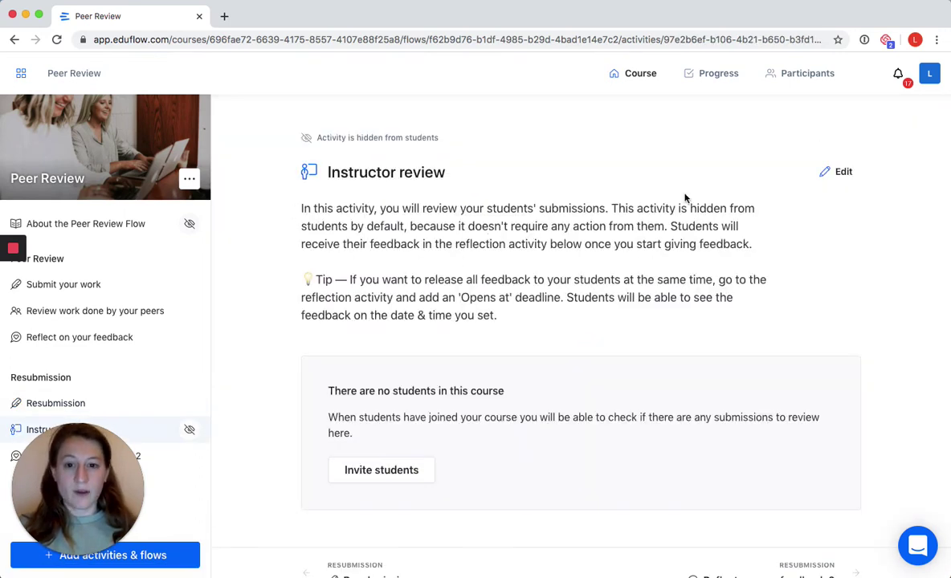
click(840, 180)
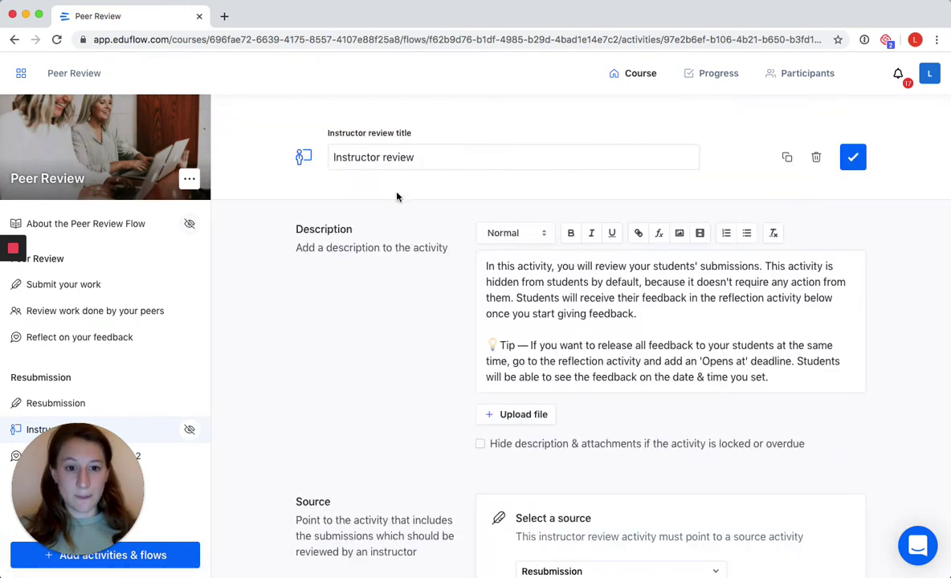
scroll(413, 224, down, 3)
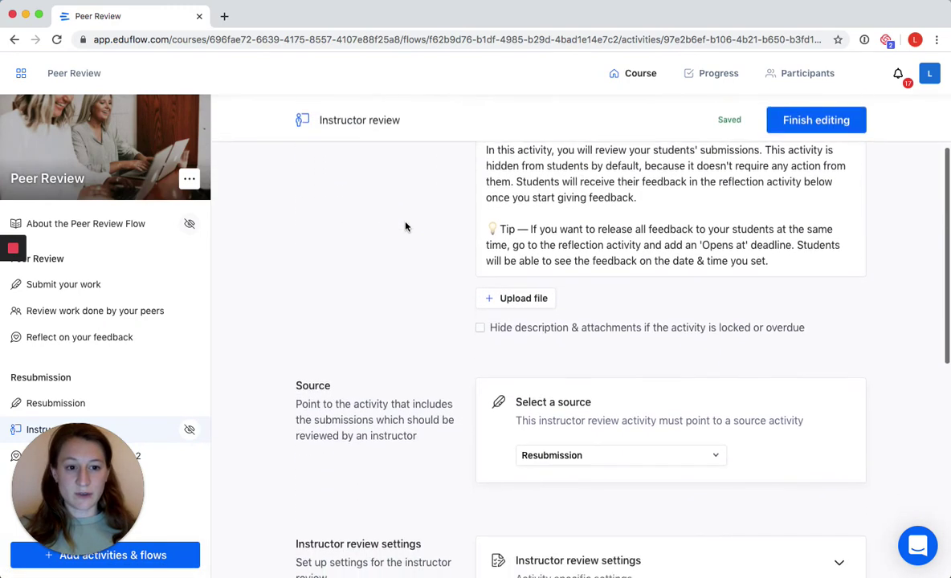
scroll(406, 227, down, 7)
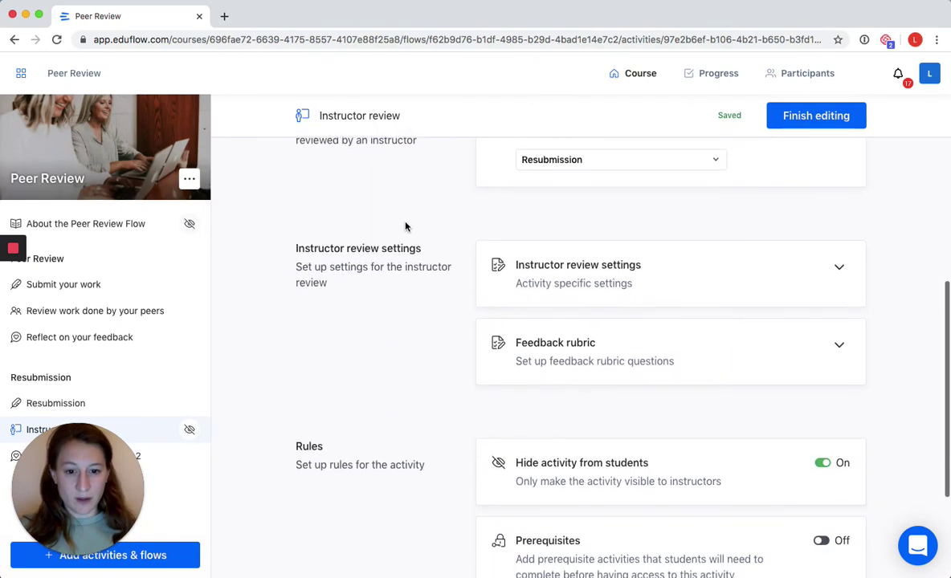
scroll(406, 227, down, 3)
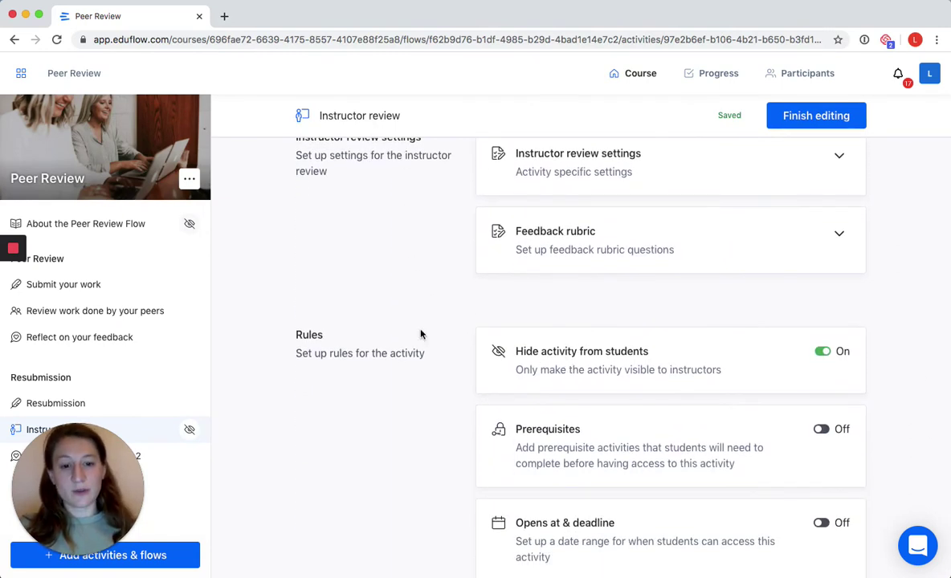
scroll(420, 348, up, 8)
scroll(420, 348, up, 4)
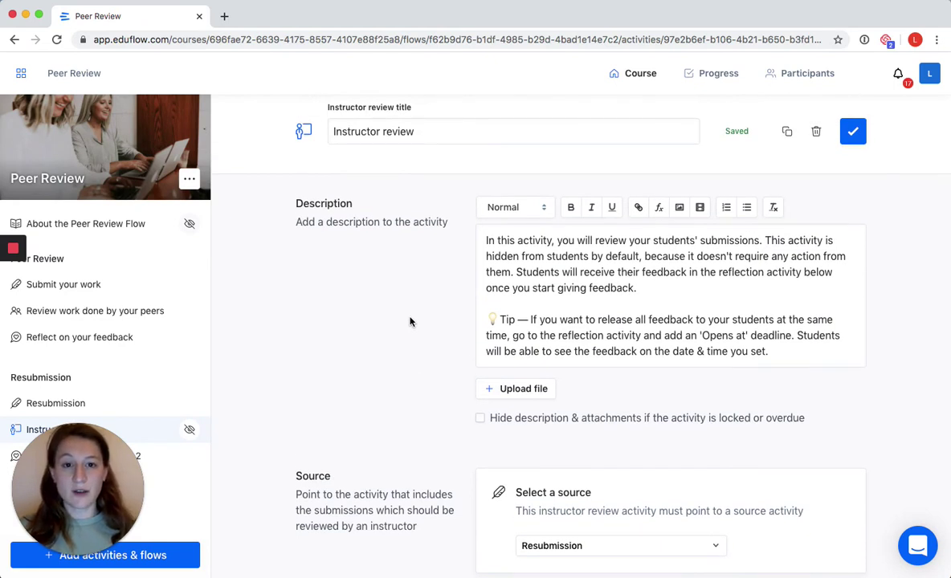
click(853, 131)
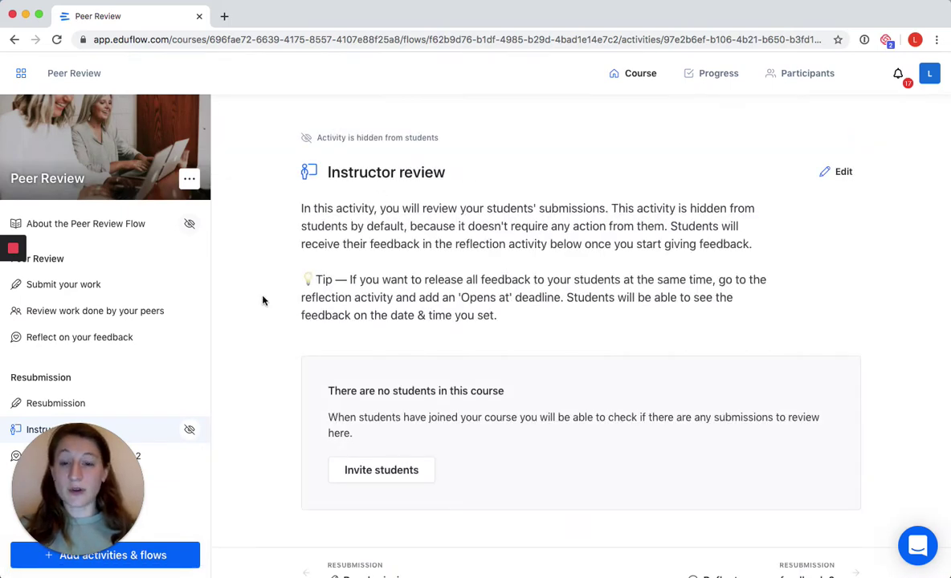
scroll(259, 291, down, 1)
click(163, 458)
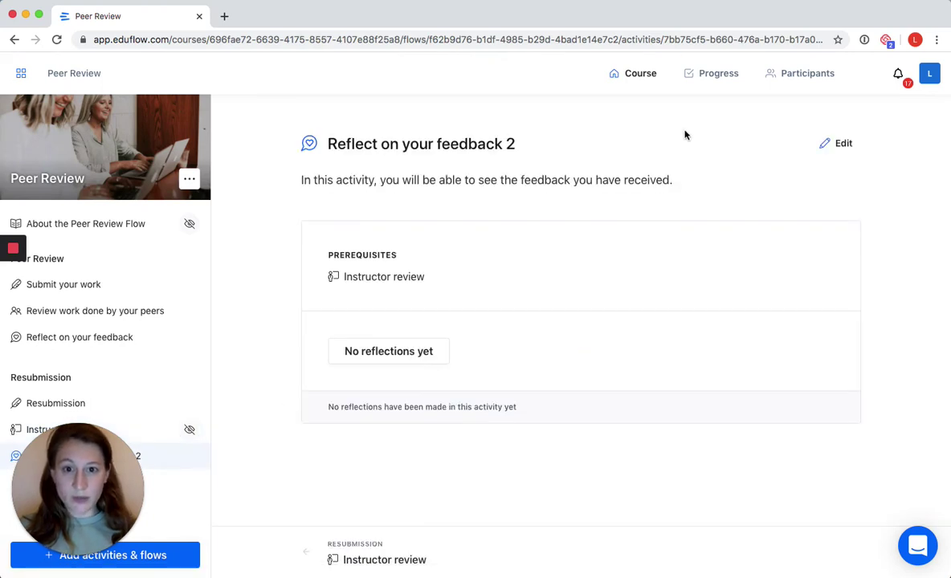
- Retitle the reflection activity to 'Reflect on your instructor feedback'
click(832, 143)
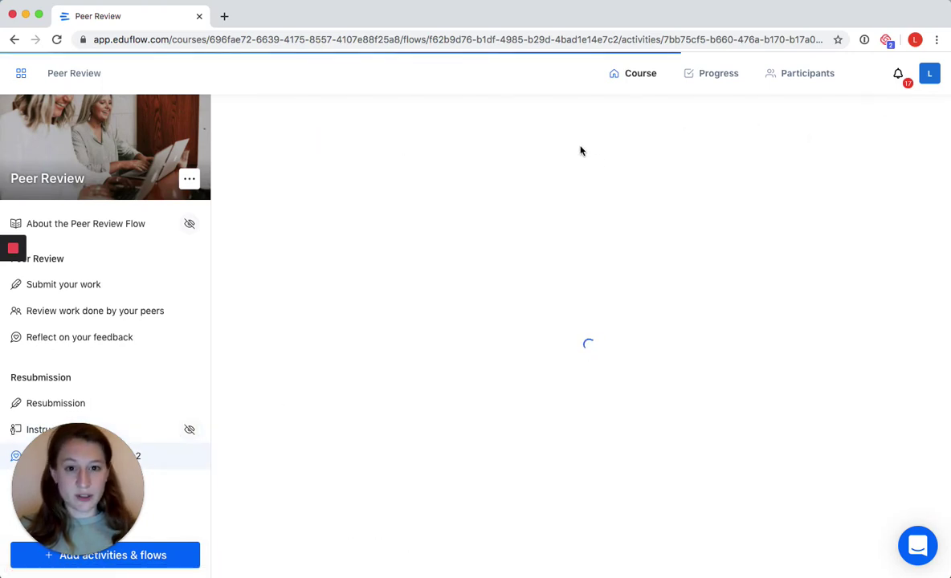
drag(526, 158, 394, 158)
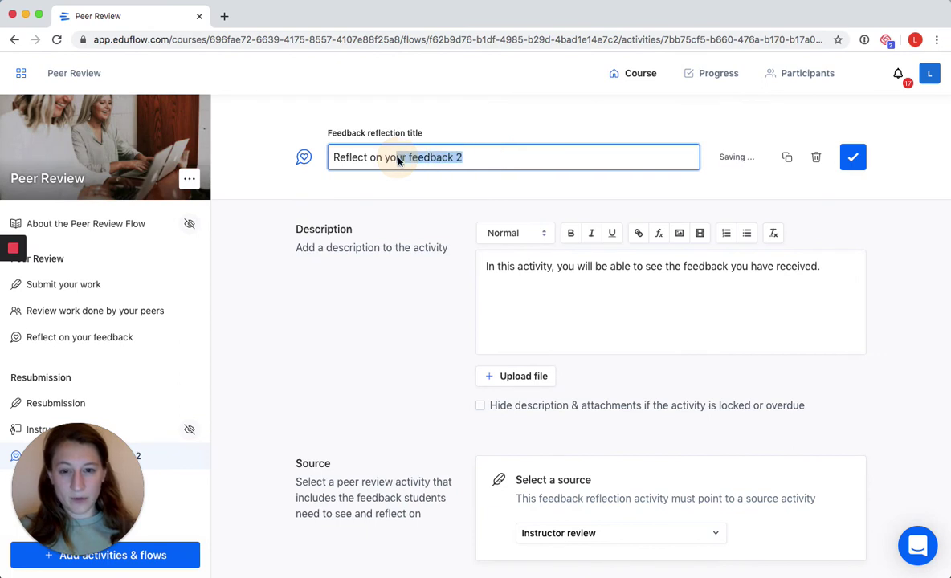
text(ur instructor)
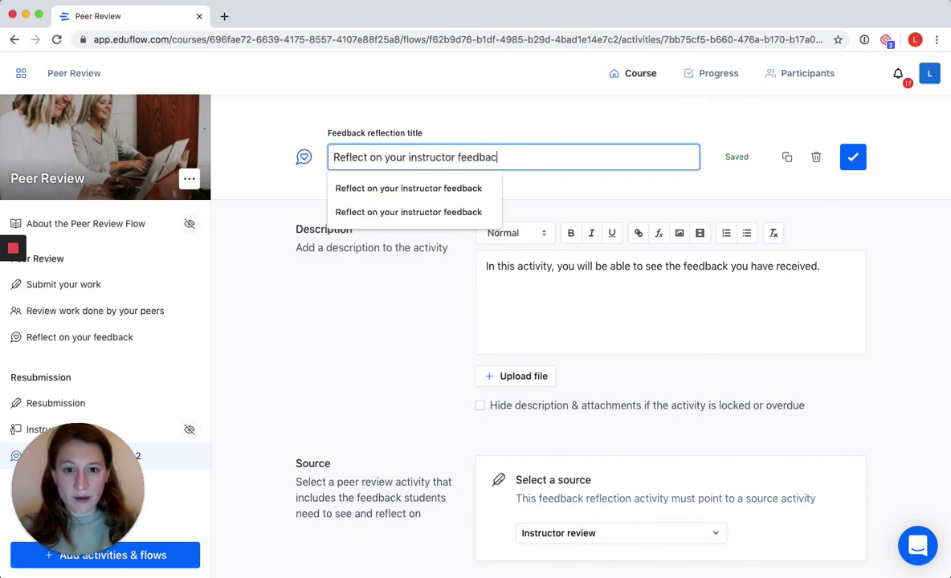
text( feedback)
click(856, 159)
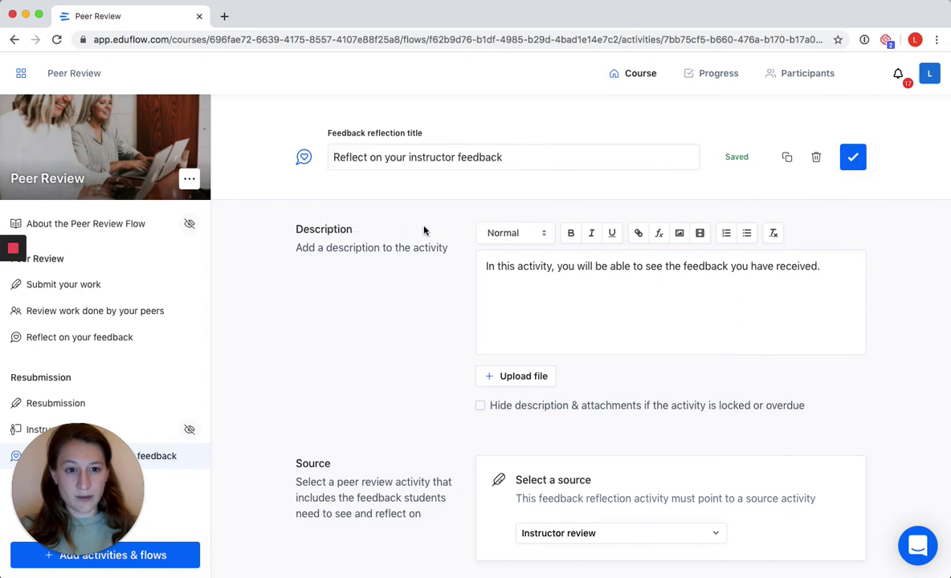
- Switch the reflection rubric off, finish editing, and go to Add activities & flows
scroll(425, 231, down, 5)
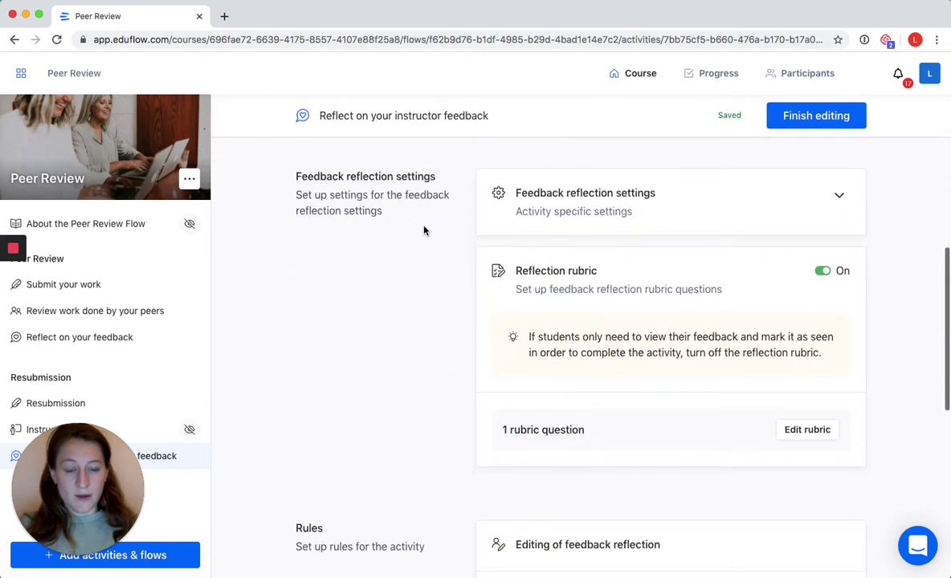
scroll(425, 230, down, 1)
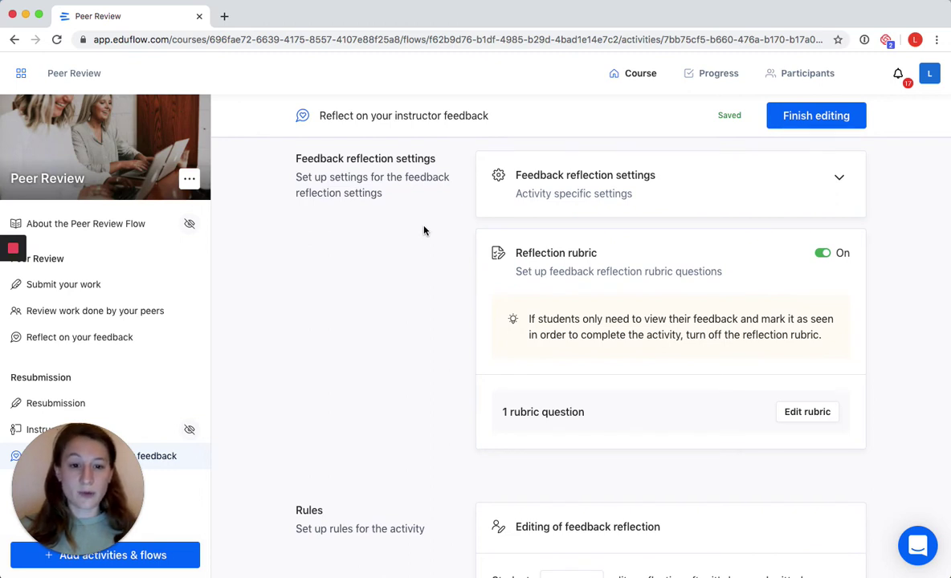
click(822, 255)
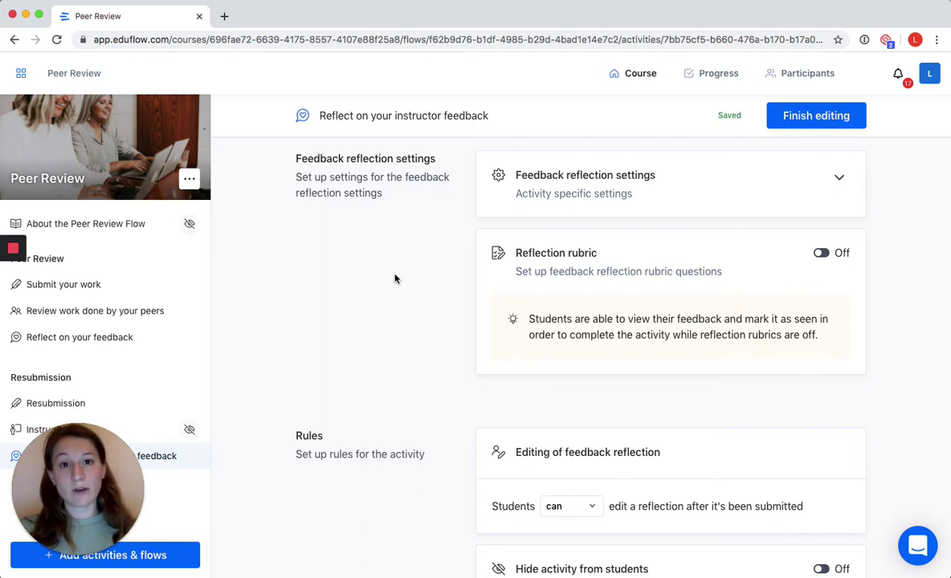
scroll(399, 270, down, 5)
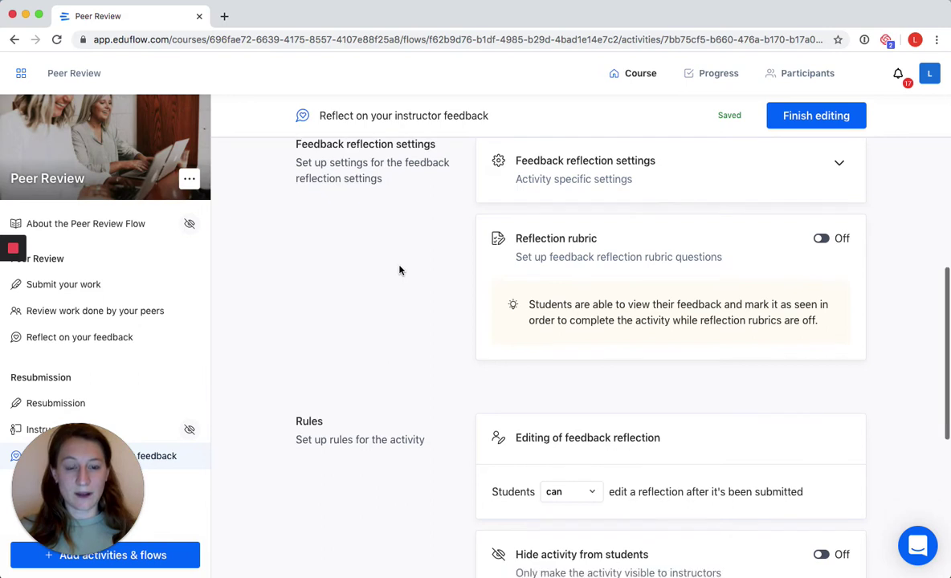
click(813, 117)
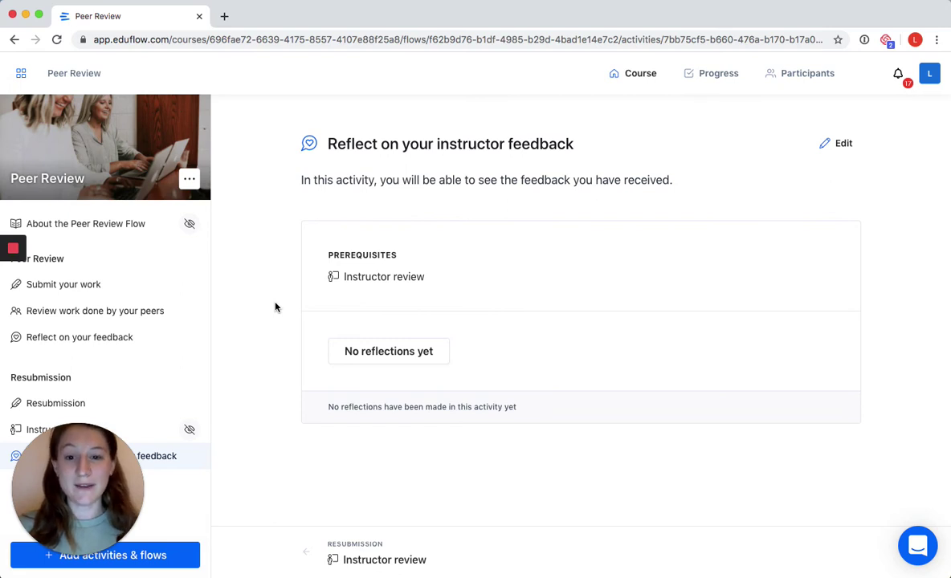
click(171, 558)
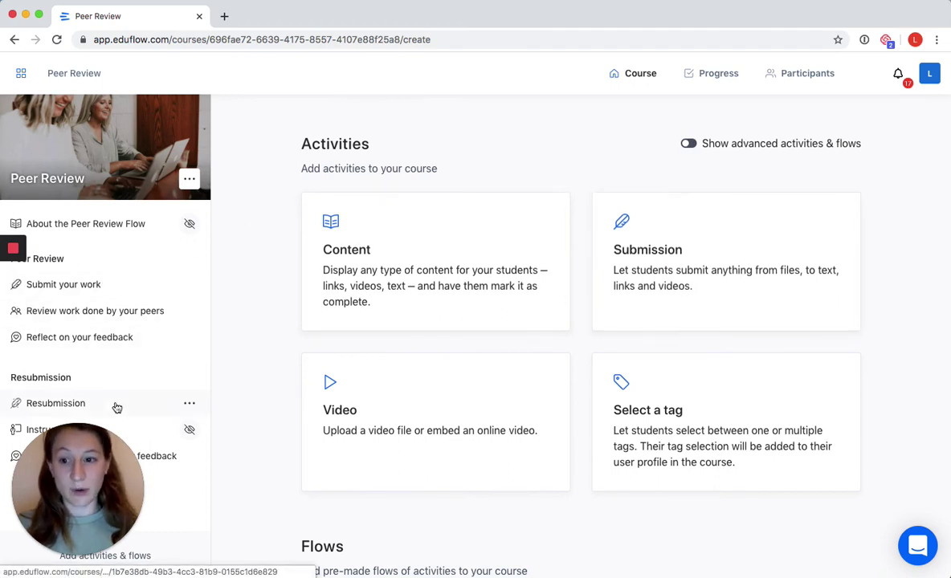
- Turn on the 'Show advanced activities & flows' toggle
scroll(275, 353, down, 2)
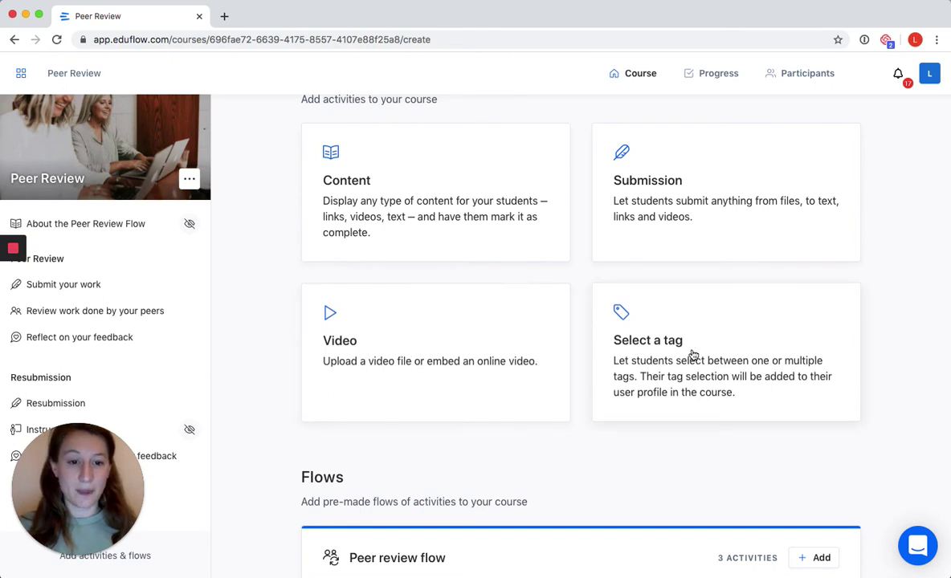
scroll(670, 340, up, 2)
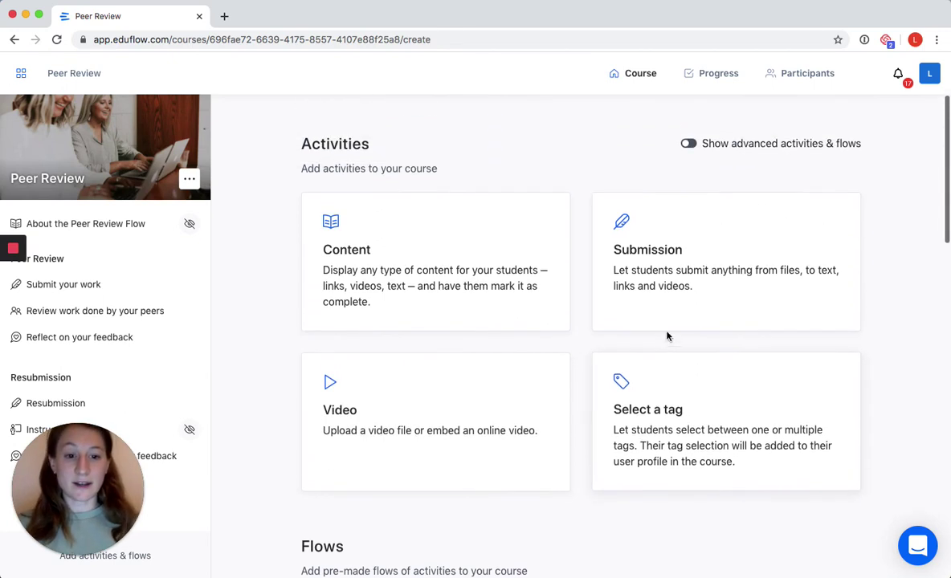
click(690, 144)
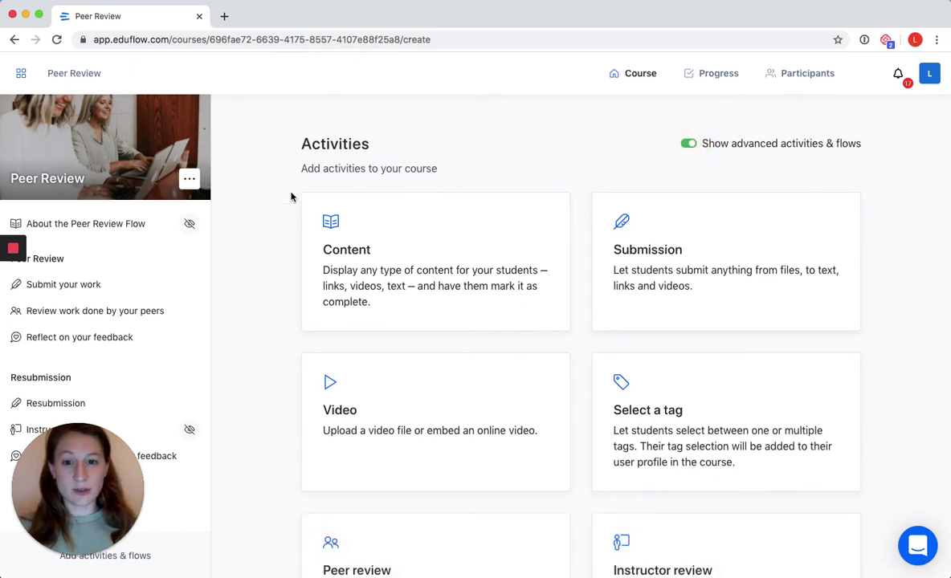
- Browse the new Peer review, Instructor review, Feedback reflection and Self review cards, then go to Participants
scroll(273, 194, down, 3)
scroll(270, 194, down, 1)
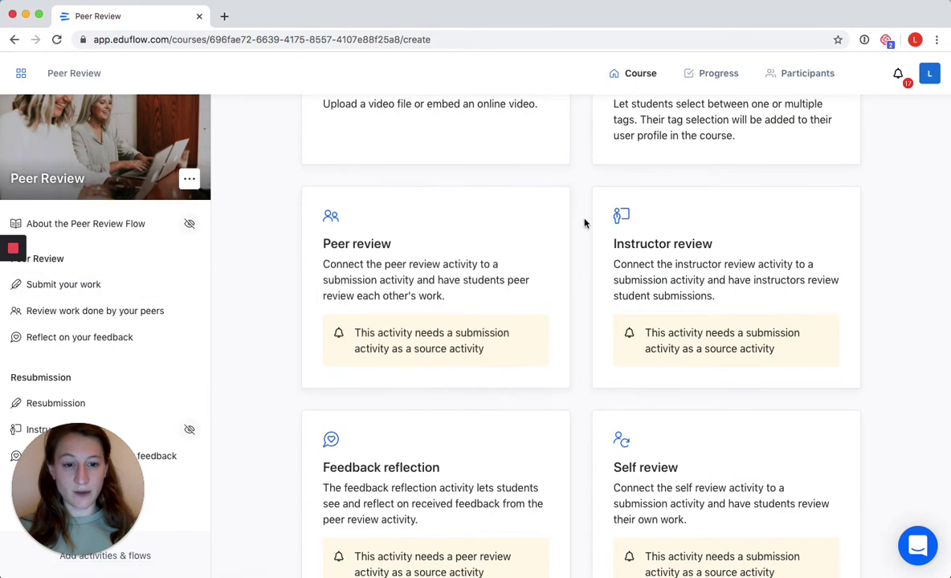
scroll(589, 210, down, 1)
scroll(589, 211, down, 2)
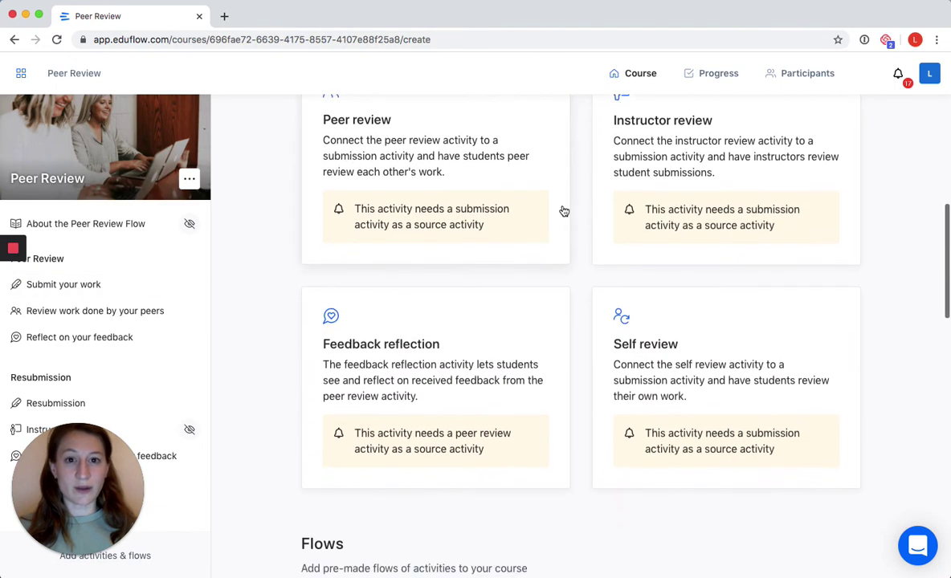
scroll(272, 250, down, 2)
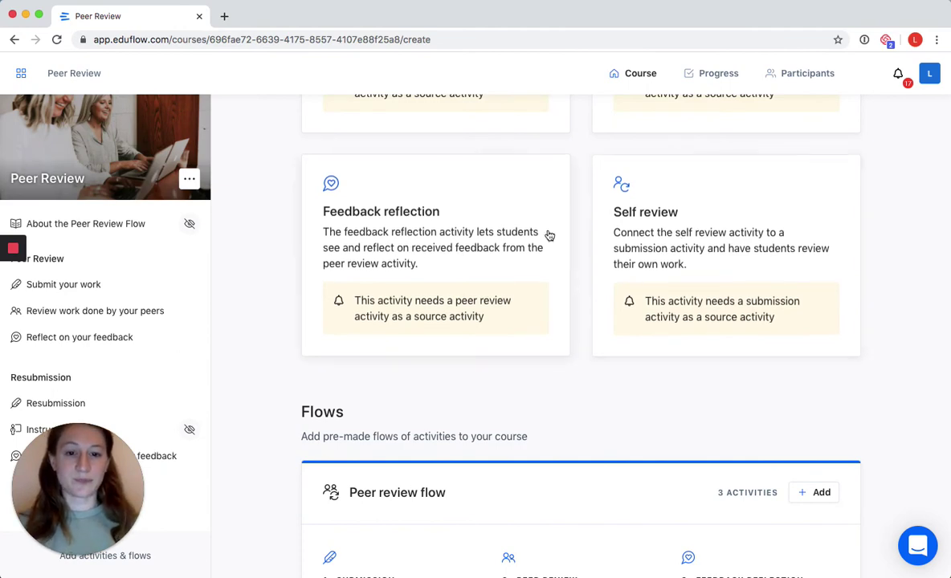
scroll(547, 235, down, 3)
scroll(548, 235, up, 8)
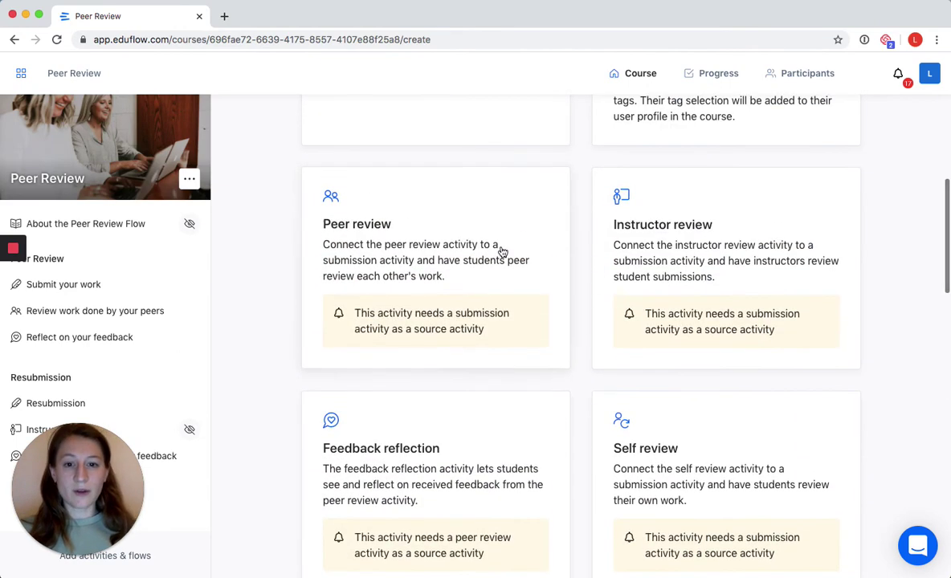
scroll(257, 304, up, 3)
scroll(257, 304, up, 3)
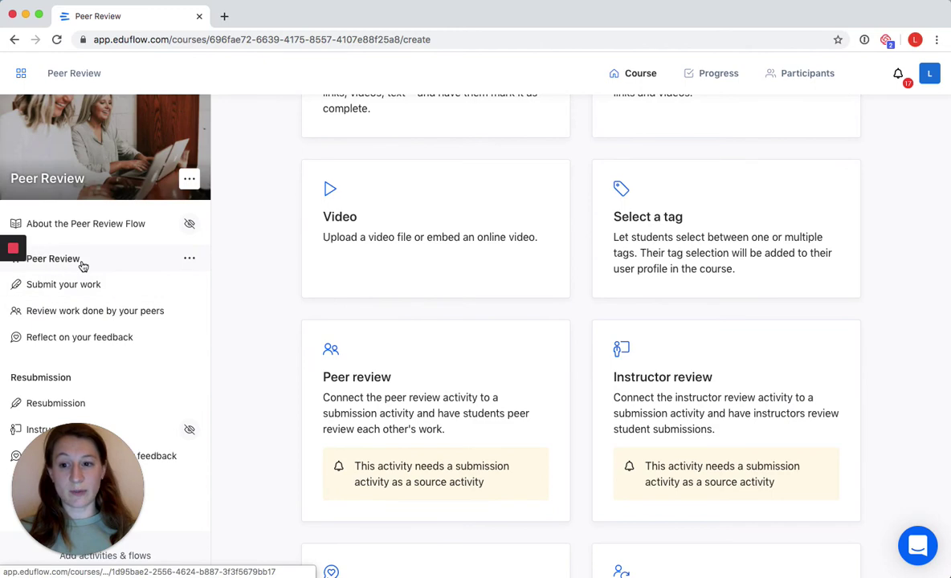
scroll(254, 268, down, 1)
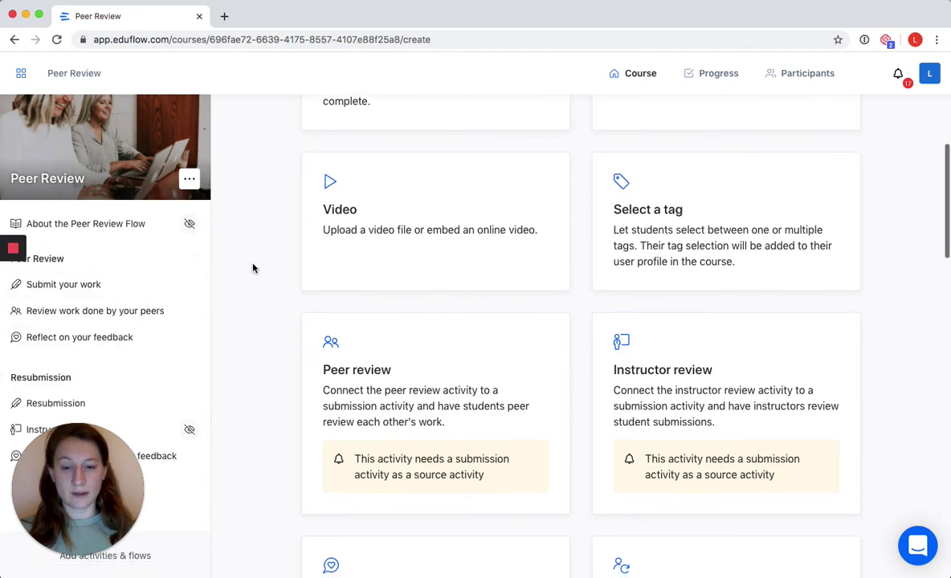
scroll(253, 268, down, 10)
scroll(252, 265, up, 8)
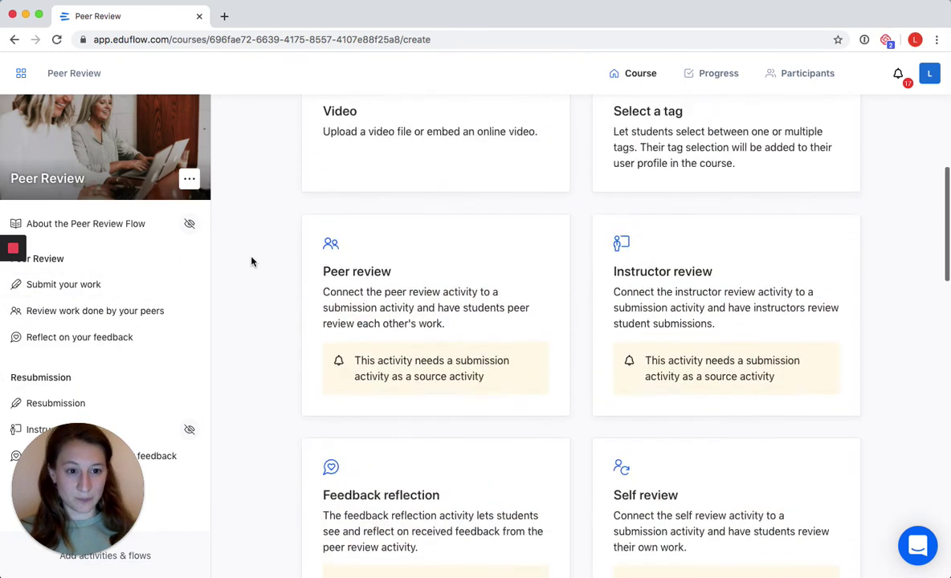
scroll(252, 262, up, 5)
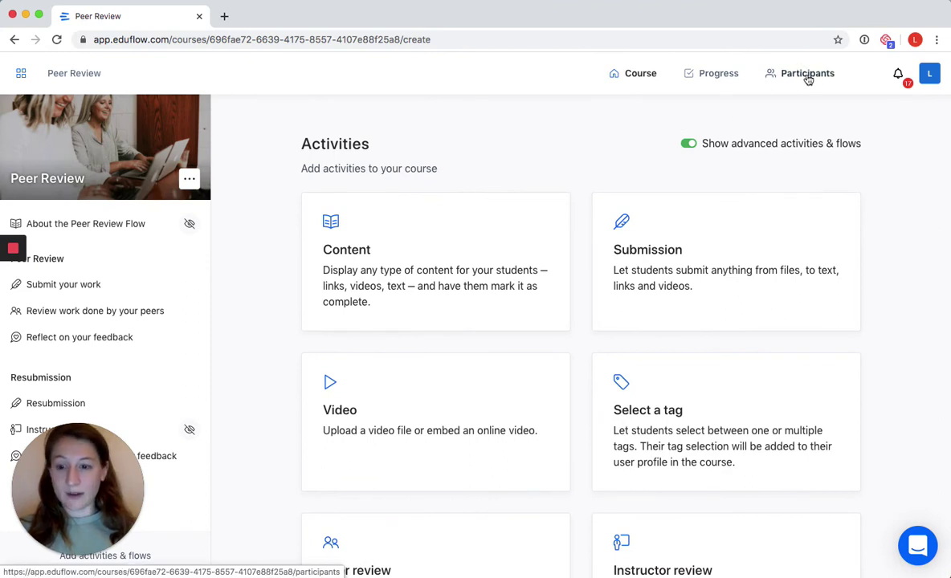
click(810, 78)
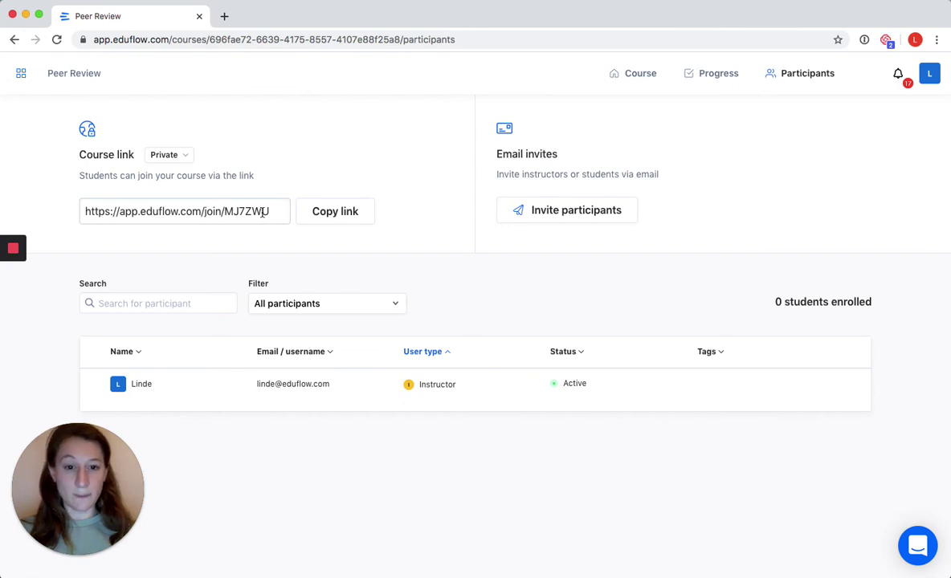
- Choose Invite participants, then Invite students, to get the Add students dialog
click(562, 214)
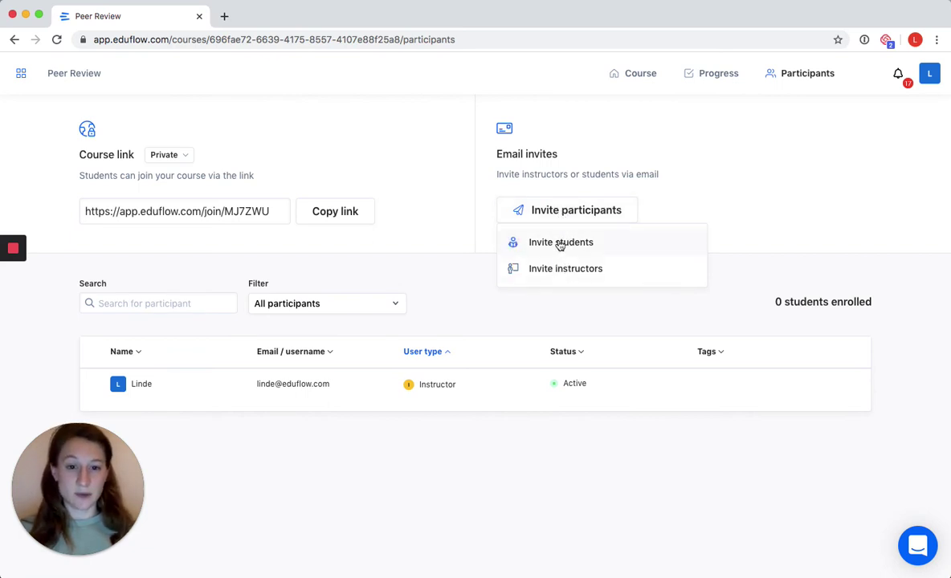
click(560, 245)
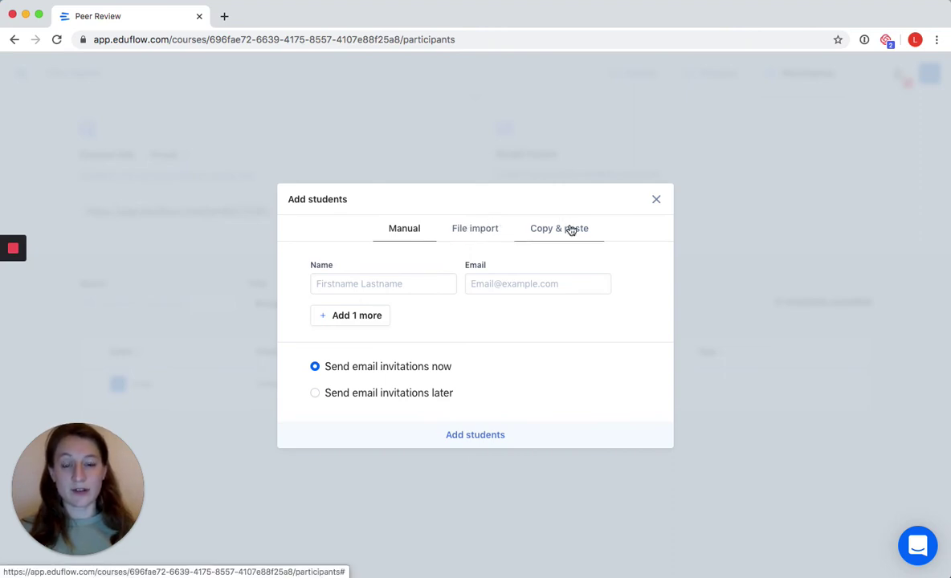
- Add the first student with their name and email, choosing 'Send email invitations later'
click(406, 283)
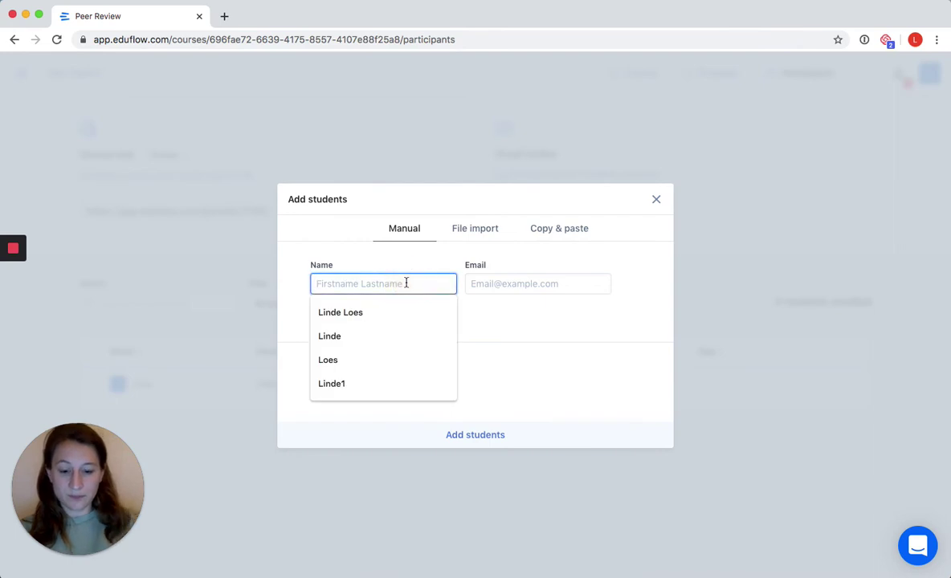
text(Linde)
key(Tab)
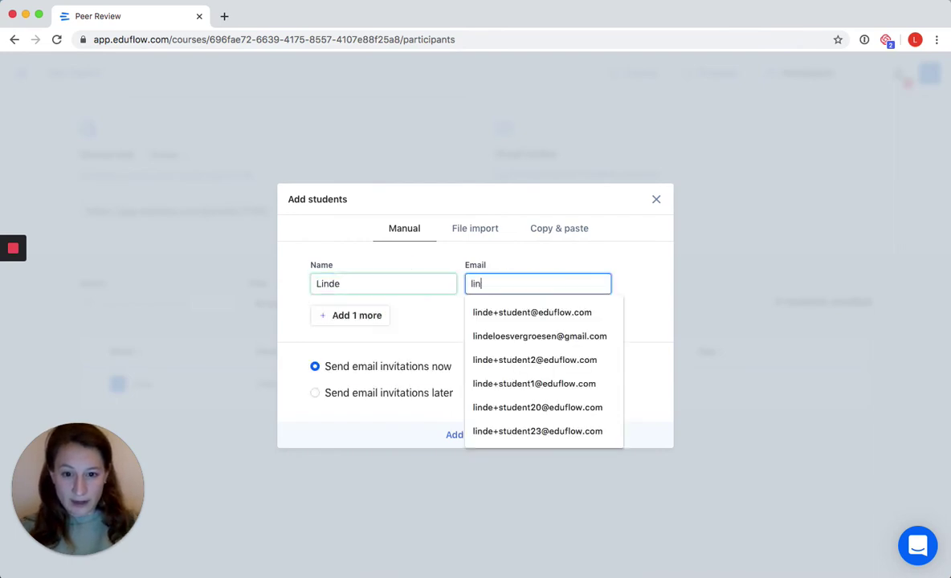
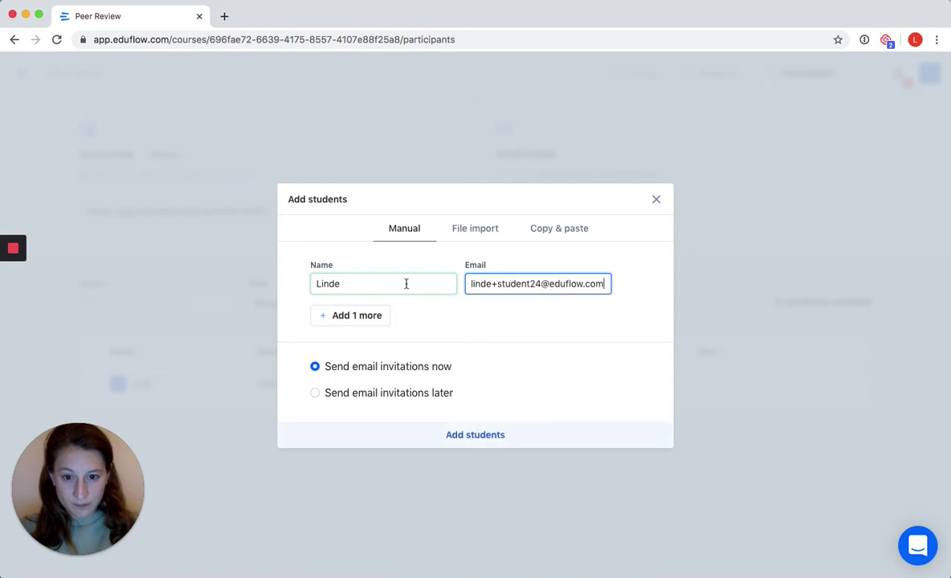
click(371, 393)
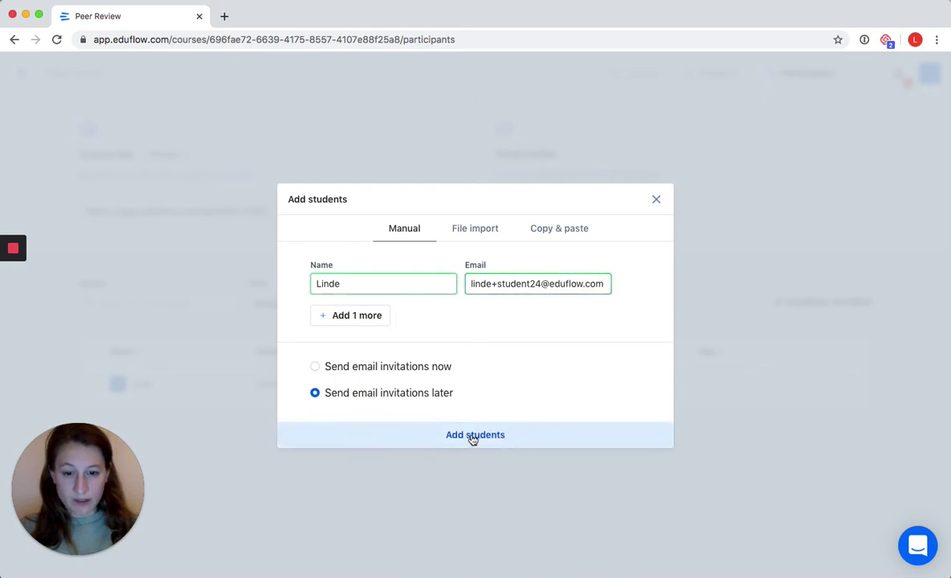
click(473, 438)
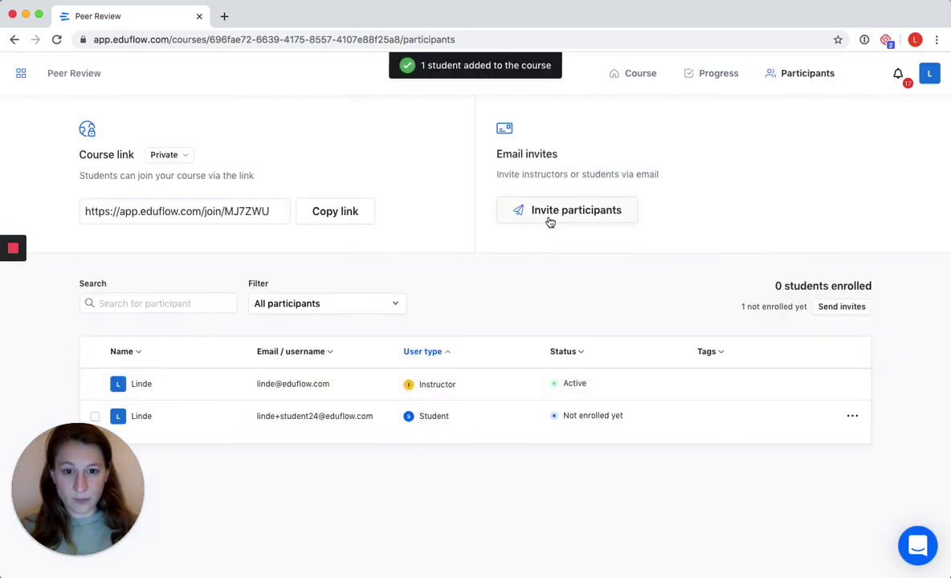
- Add a second student with name and email, also deferring their email invitation
click(550, 223)
click(535, 245)
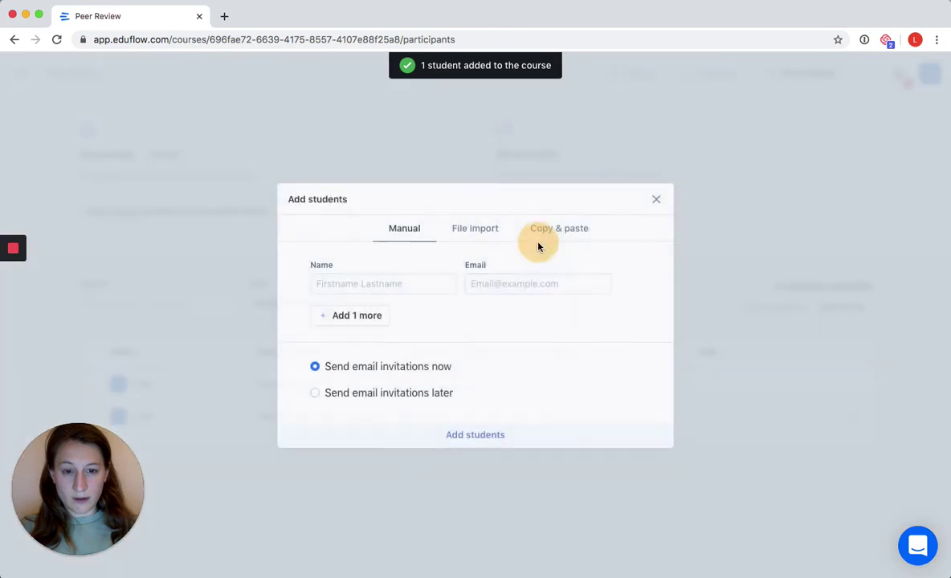
click(360, 283)
text(Loes)
key(Tab)
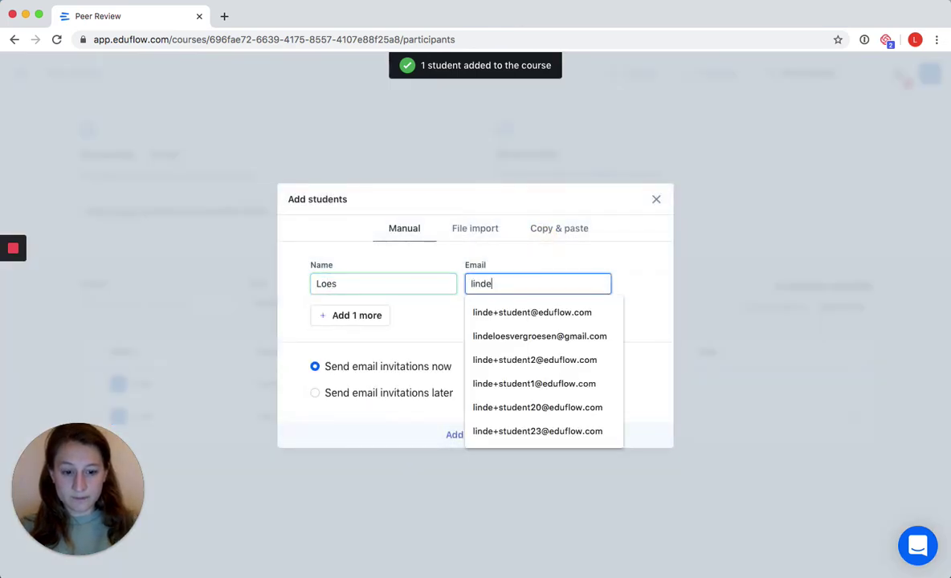
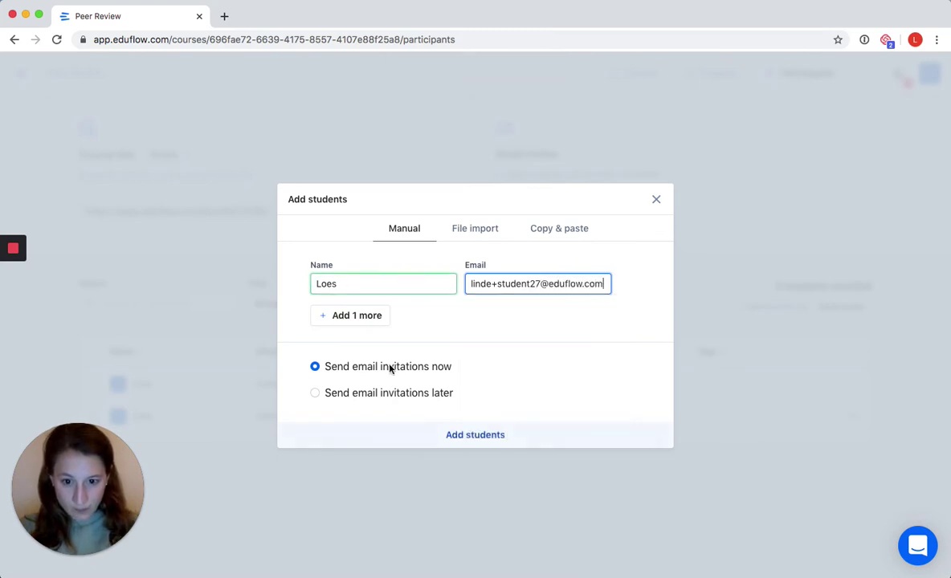
click(383, 392)
click(478, 443)
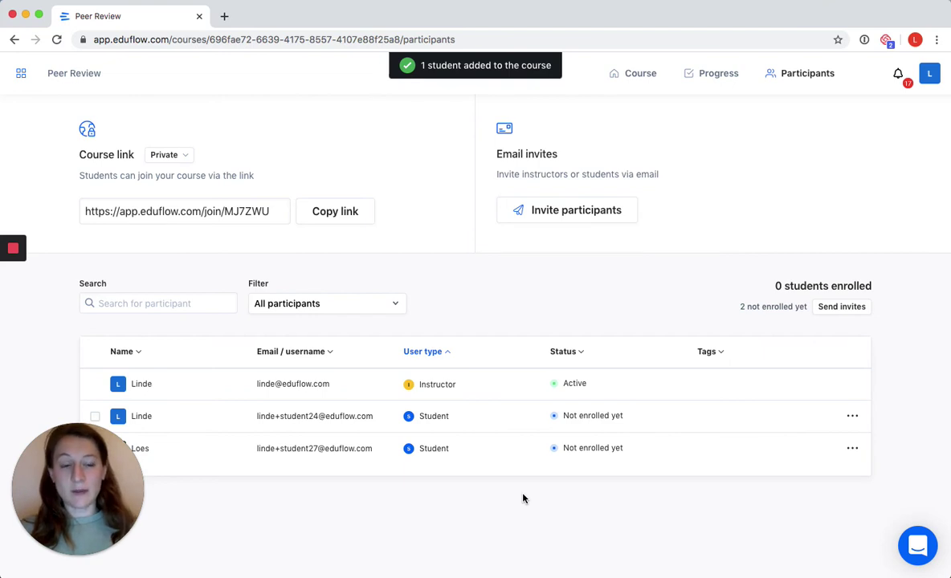
- Check the first student's action menu without choosing anything, then return to Course
click(852, 416)
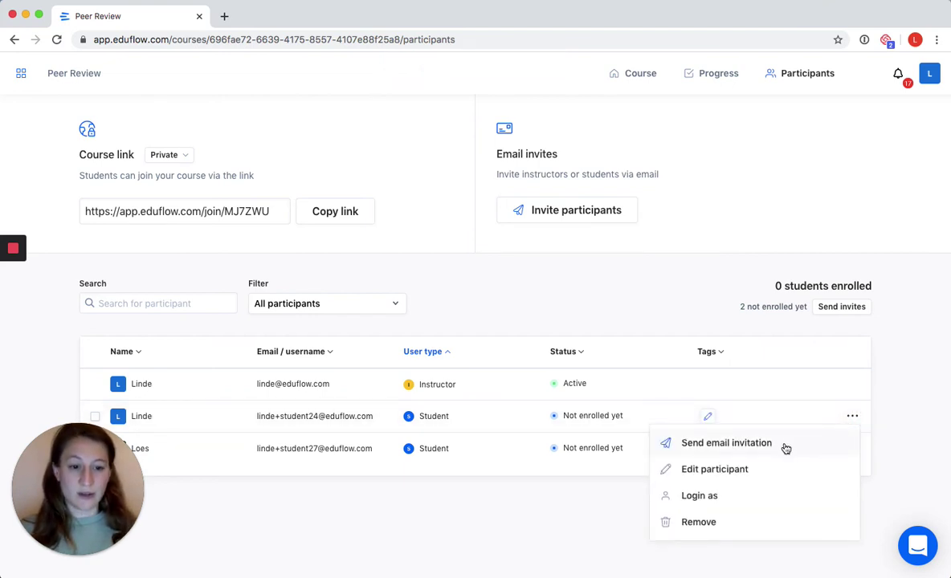
click(680, 266)
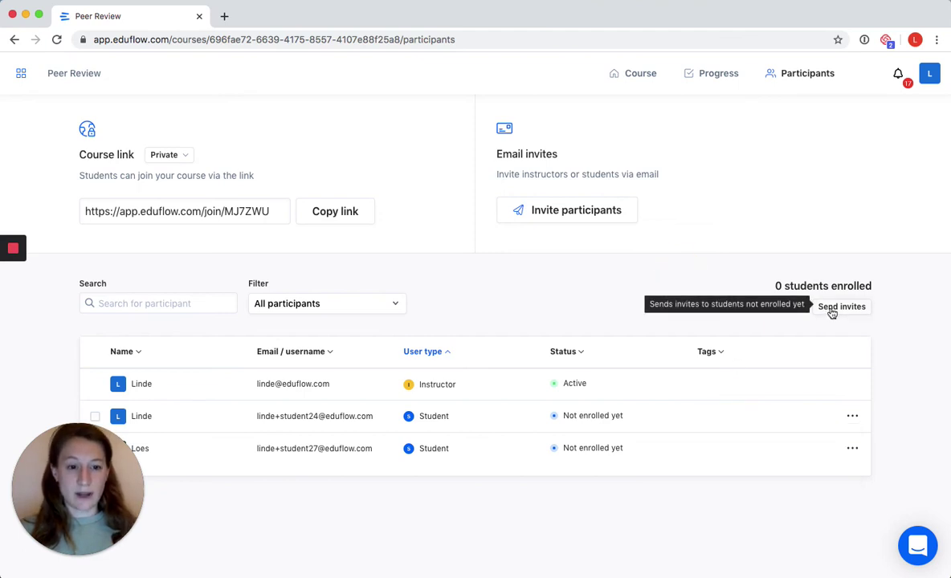
click(854, 417)
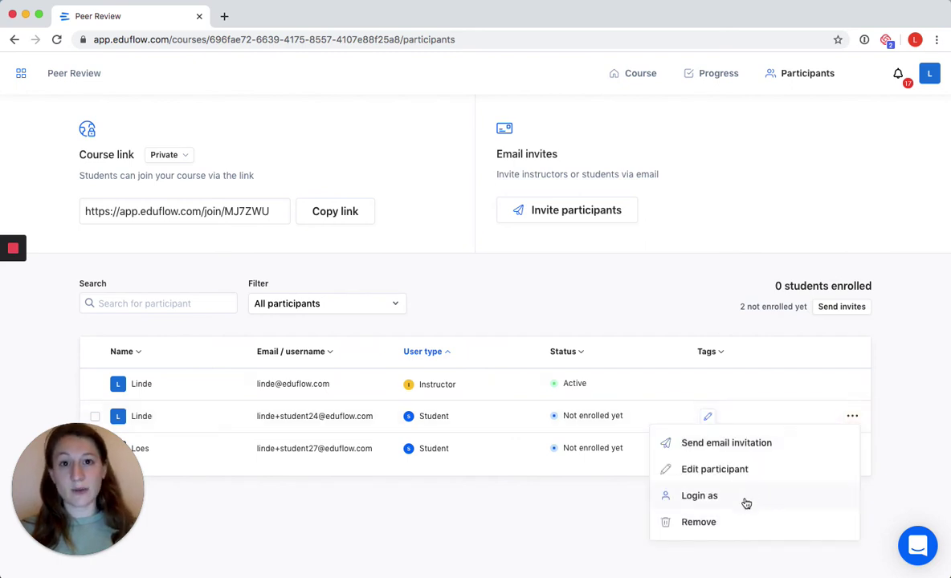
click(630, 260)
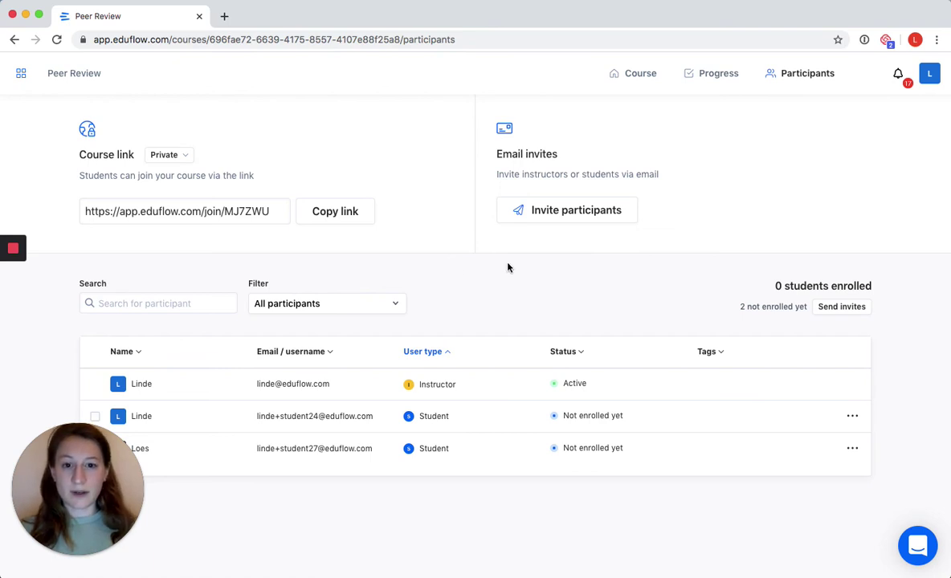
click(633, 77)
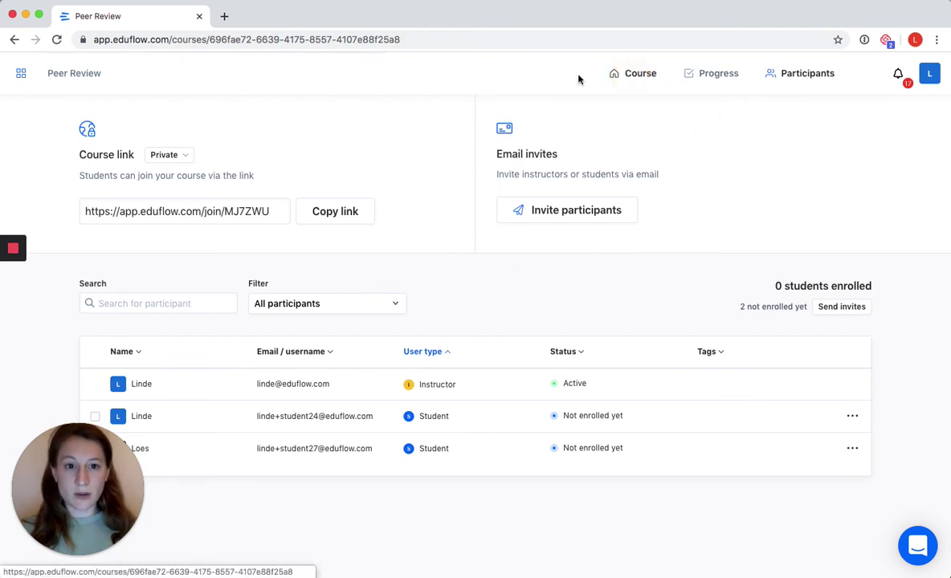
- From the My courses grid, open the Peer Review Tutorial - Book Review course
click(22, 74)
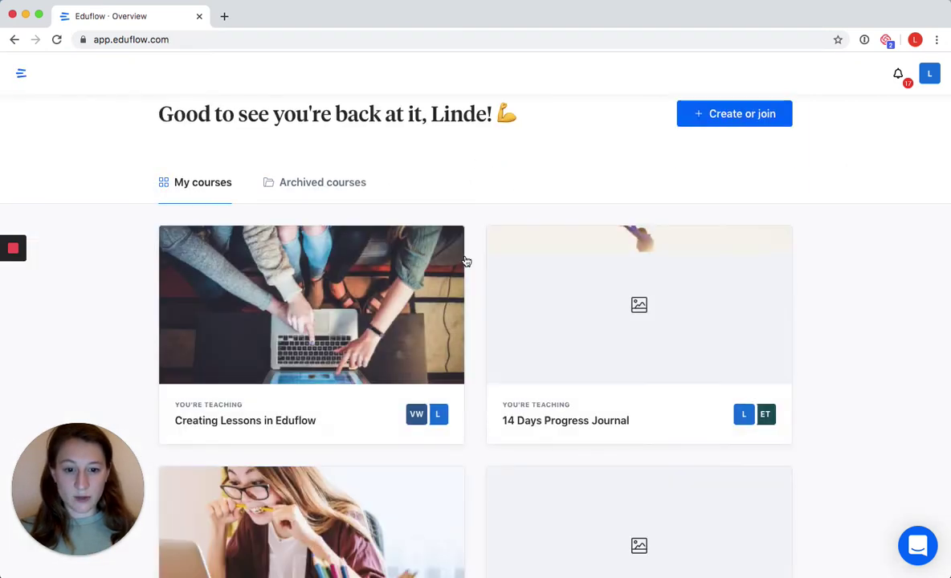
scroll(466, 259, down, 5)
scroll(469, 258, down, 13)
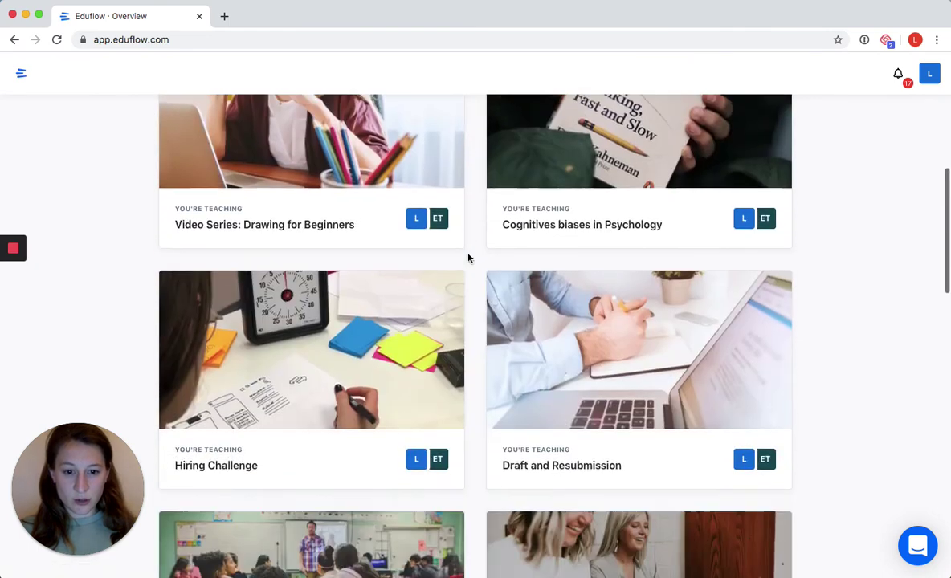
scroll(470, 258, down, 8)
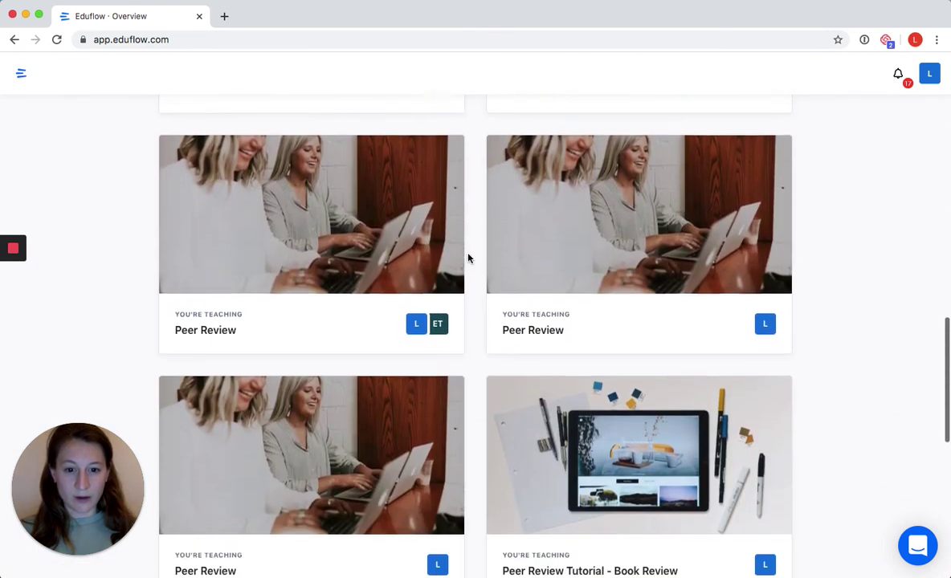
scroll(469, 258, down, 2)
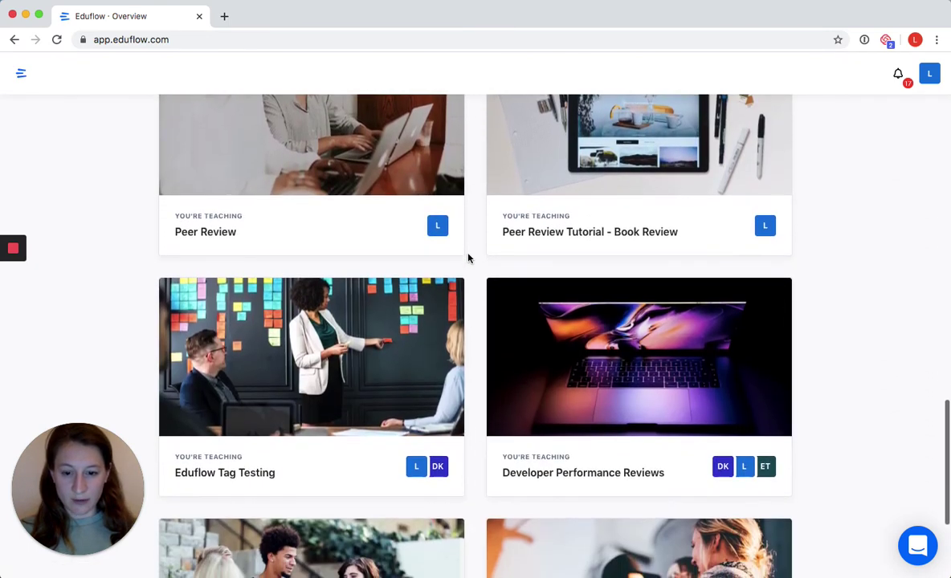
scroll(469, 258, up, 5)
scroll(470, 258, down, 1)
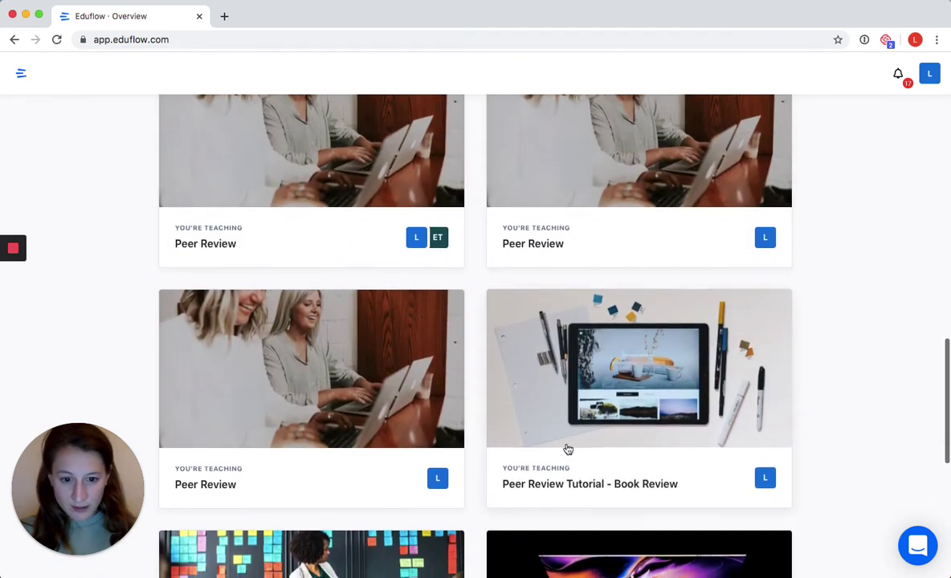
click(601, 485)
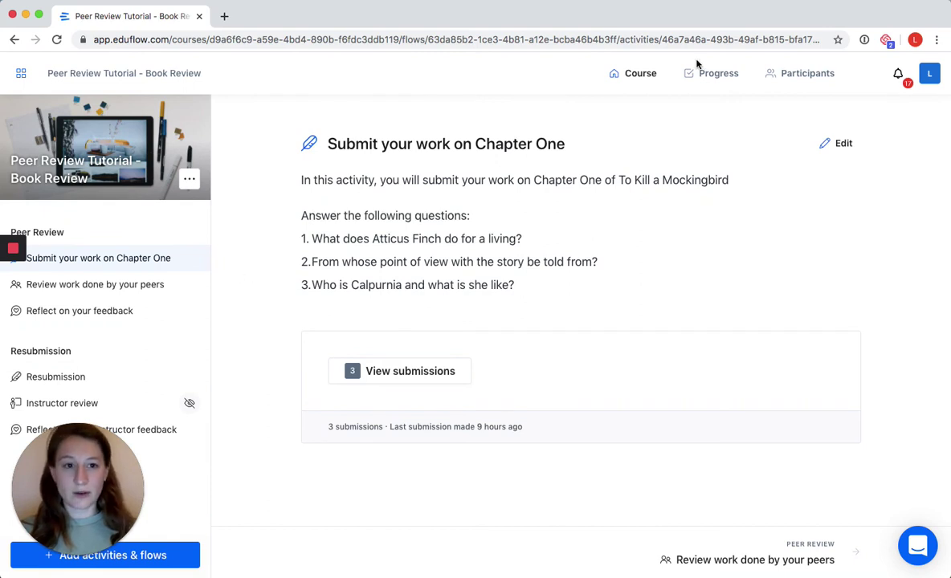
- View the Book Review participants, then scroll sideways through the Progress table
click(795, 74)
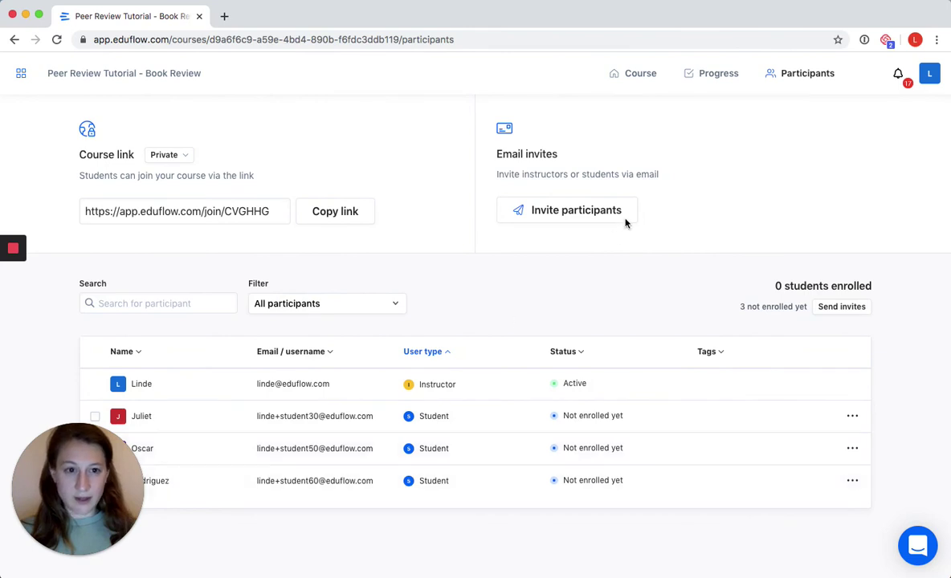
click(703, 75)
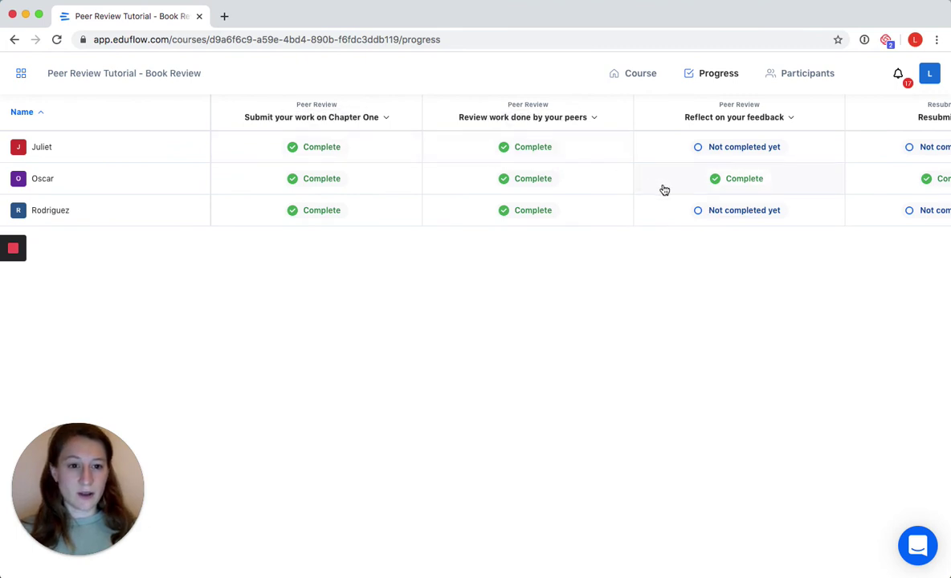
scroll(664, 189, right, 5)
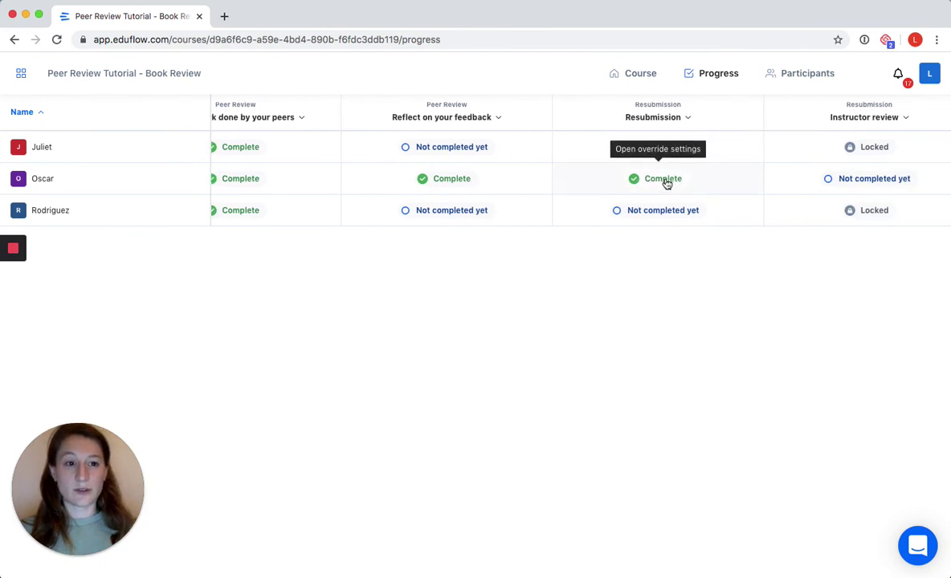
scroll(666, 184, right, 5)
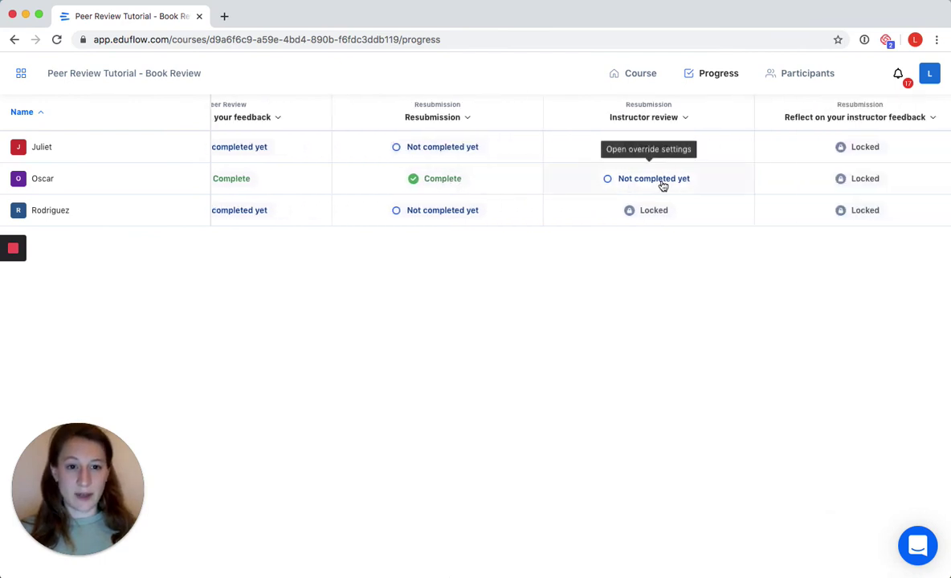
scroll(663, 184, right, 2)
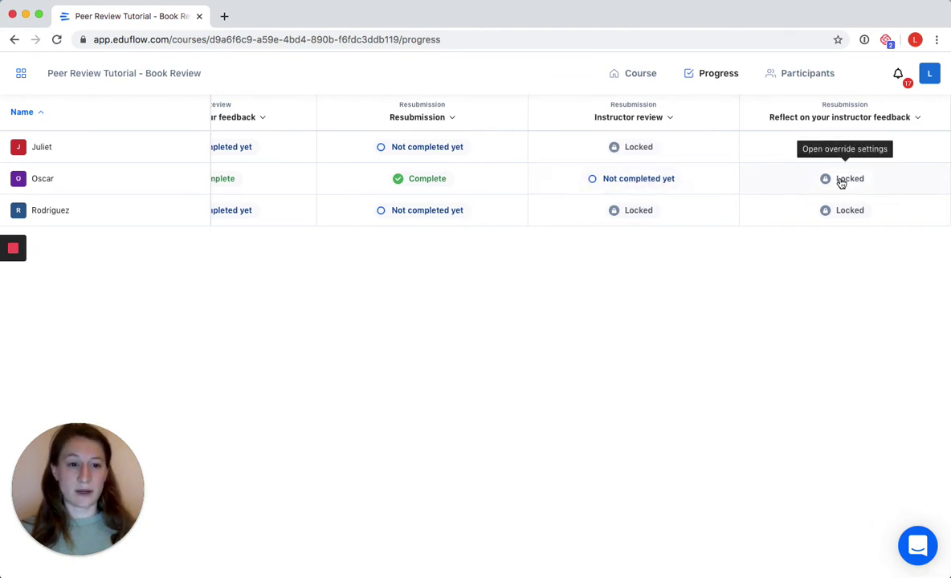
scroll(842, 183, left, 10)
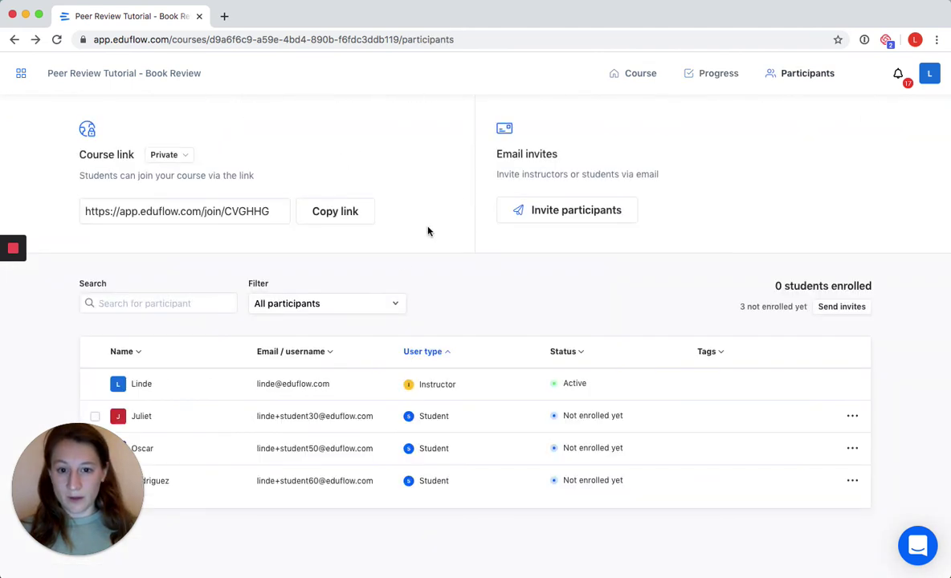
- Visit Review work, Reflect on your feedback and Resubmission, viewing the resubmission before going back
click(638, 78)
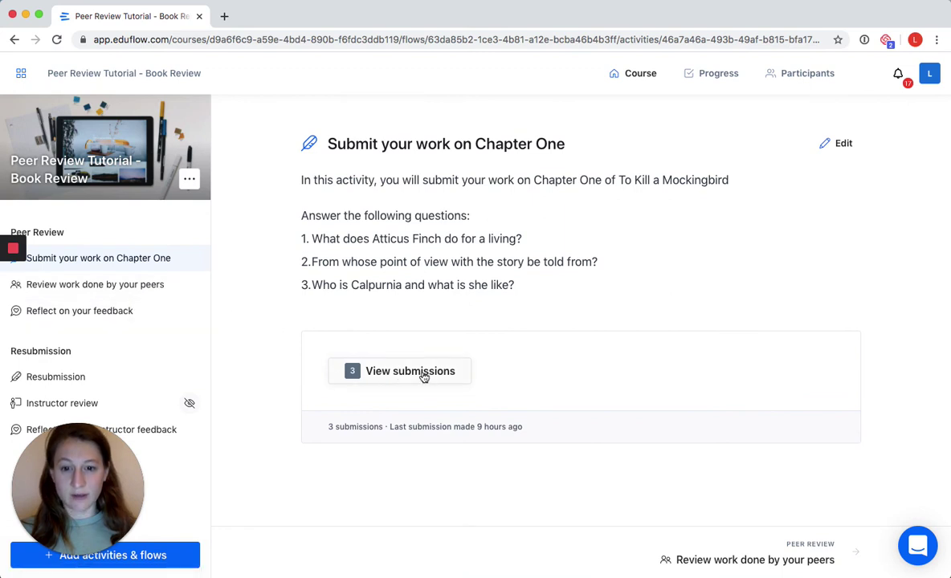
click(128, 289)
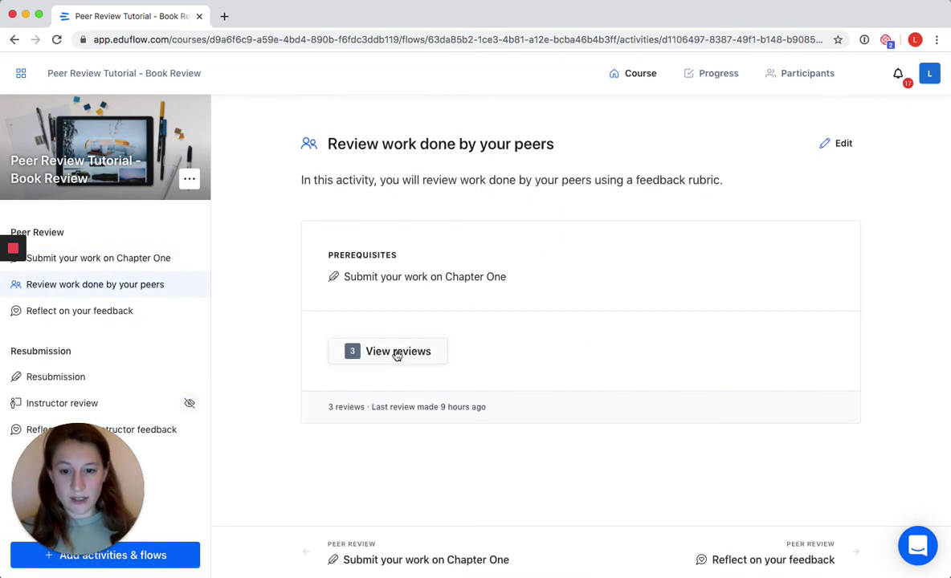
click(131, 313)
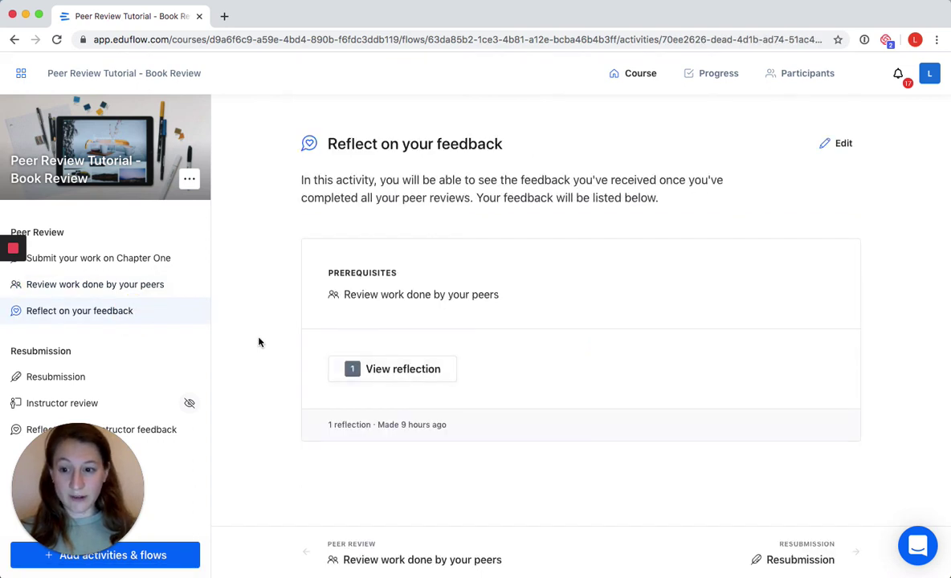
click(82, 379)
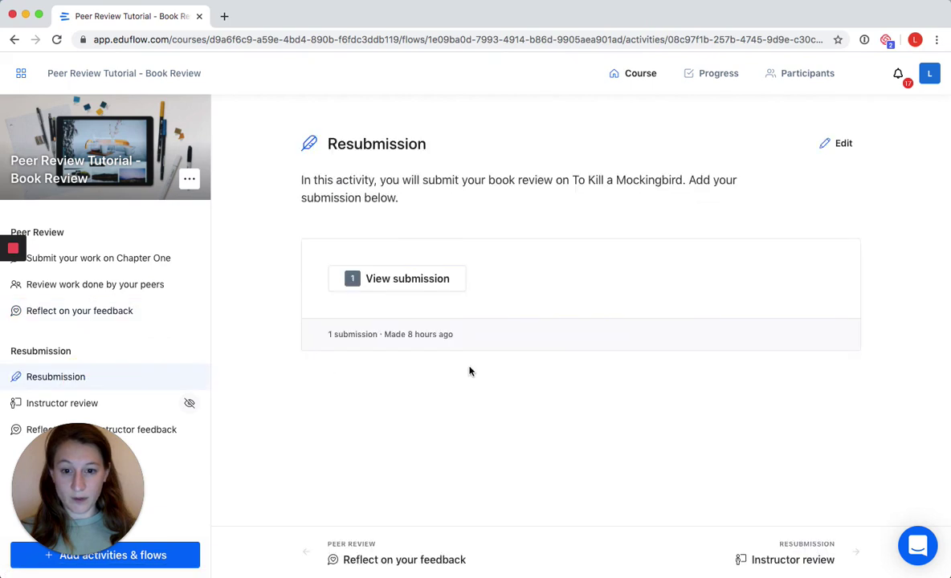
click(404, 278)
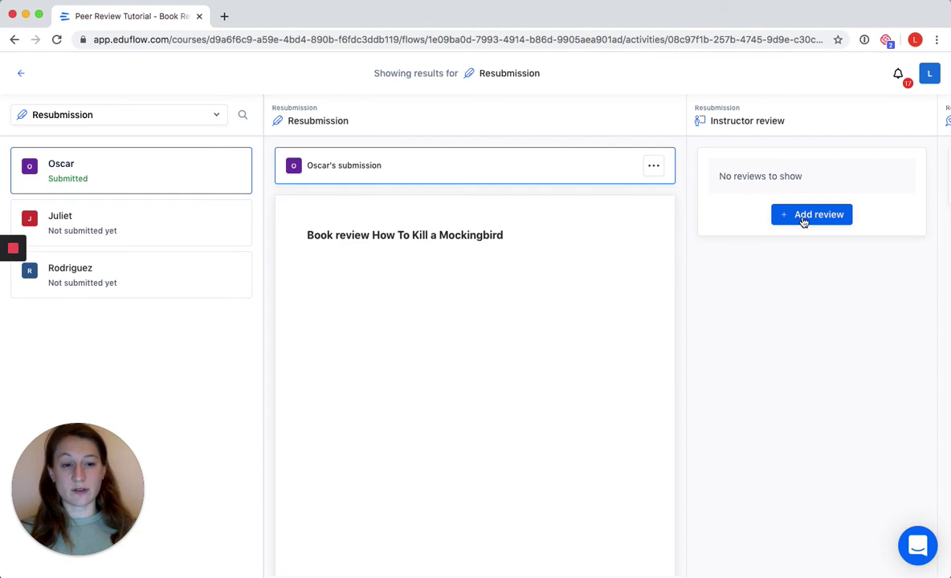
click(20, 74)
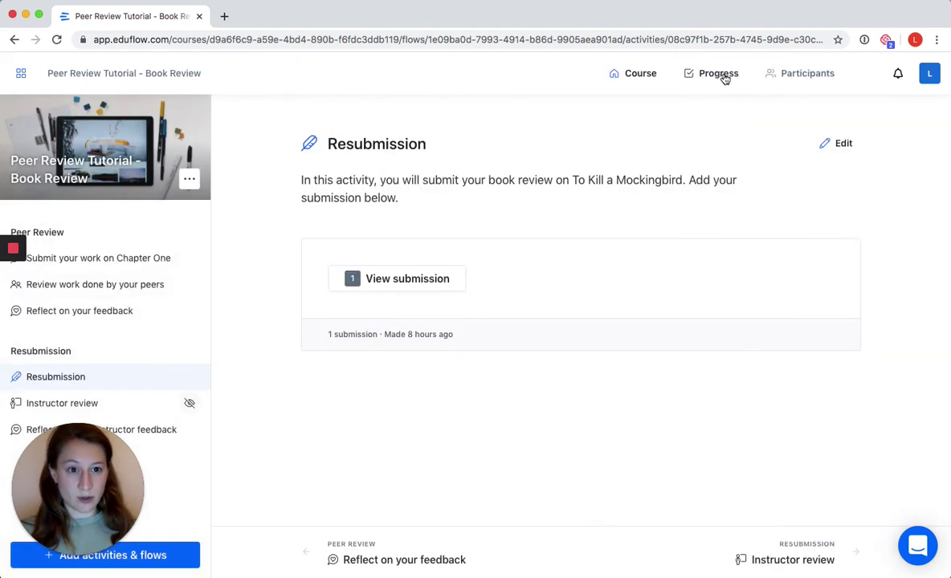
- On Progress, open the first student's Complete cell for Submit your work on Chapter One
click(720, 74)
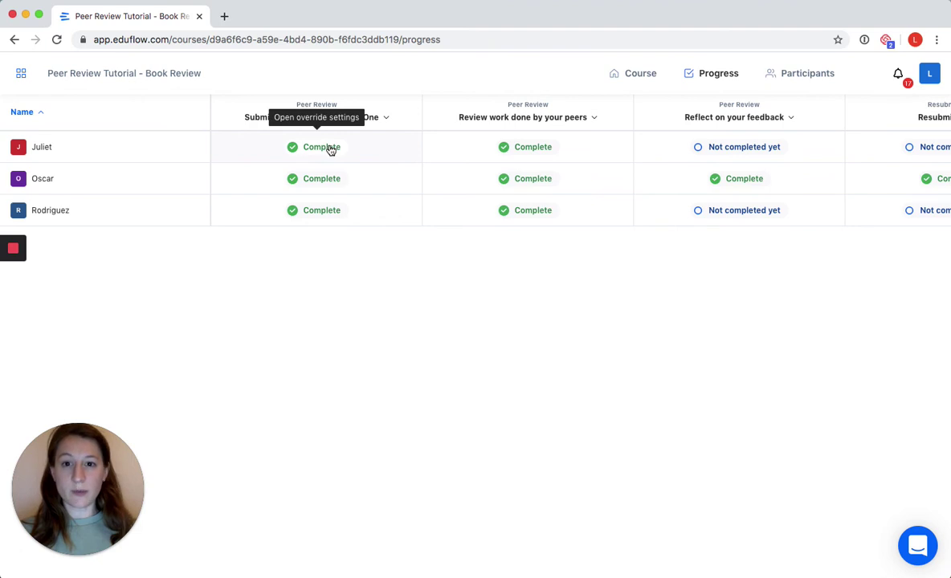
click(318, 148)
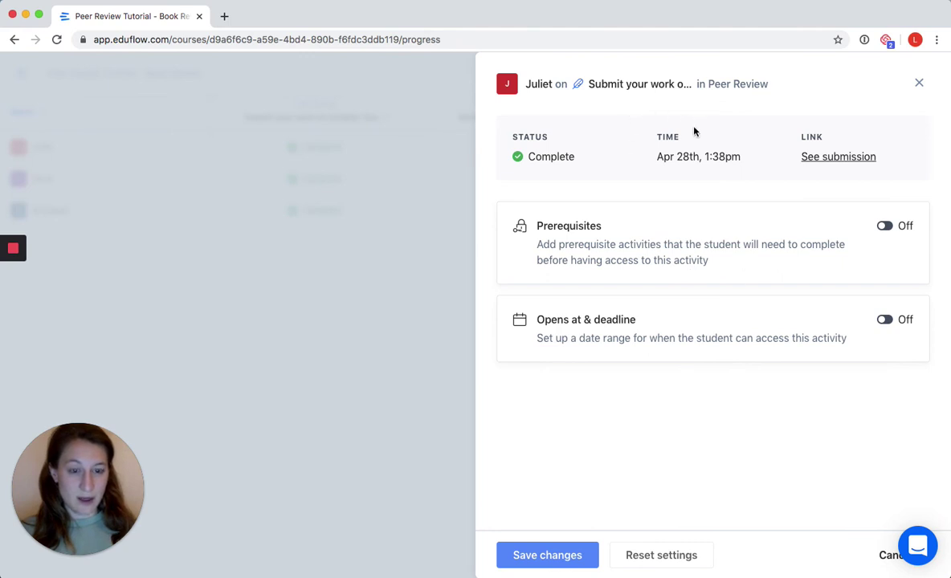
- Highlight the submission time, close the override panel, and go back to Course
drag(739, 158, 671, 156)
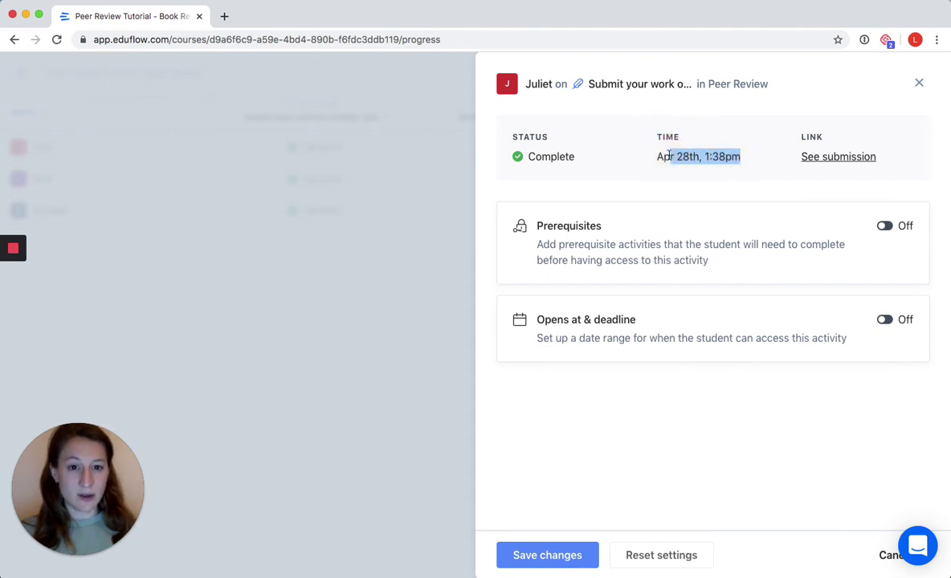
click(719, 169)
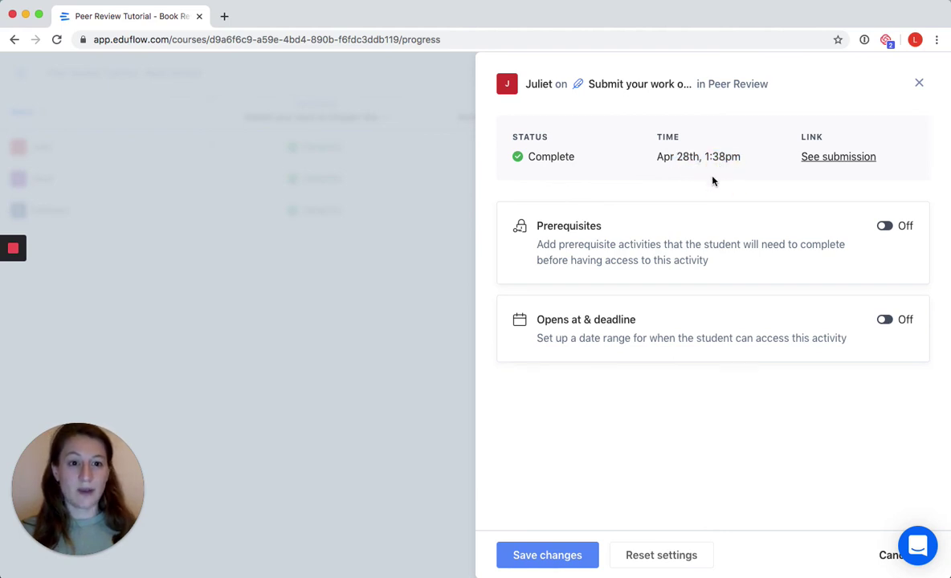
click(919, 84)
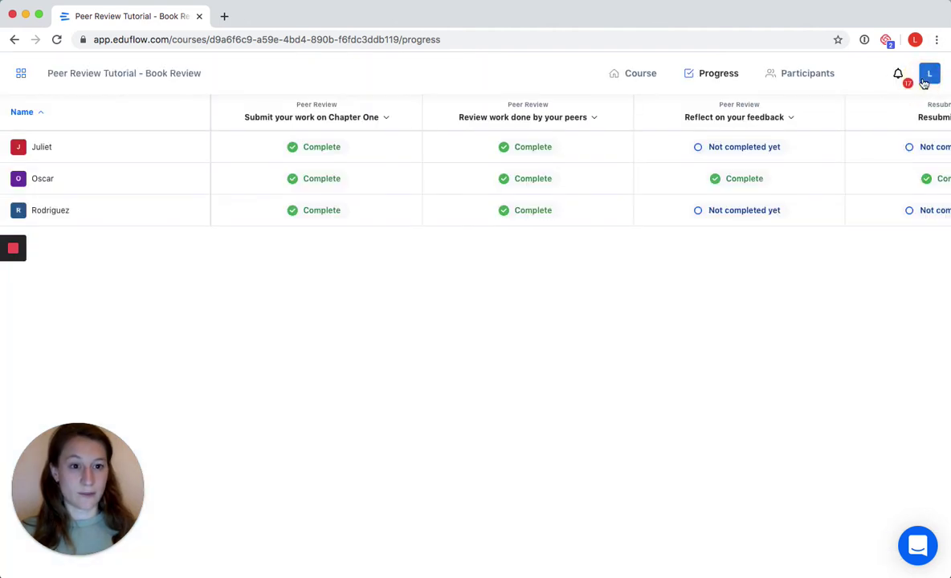
click(629, 73)
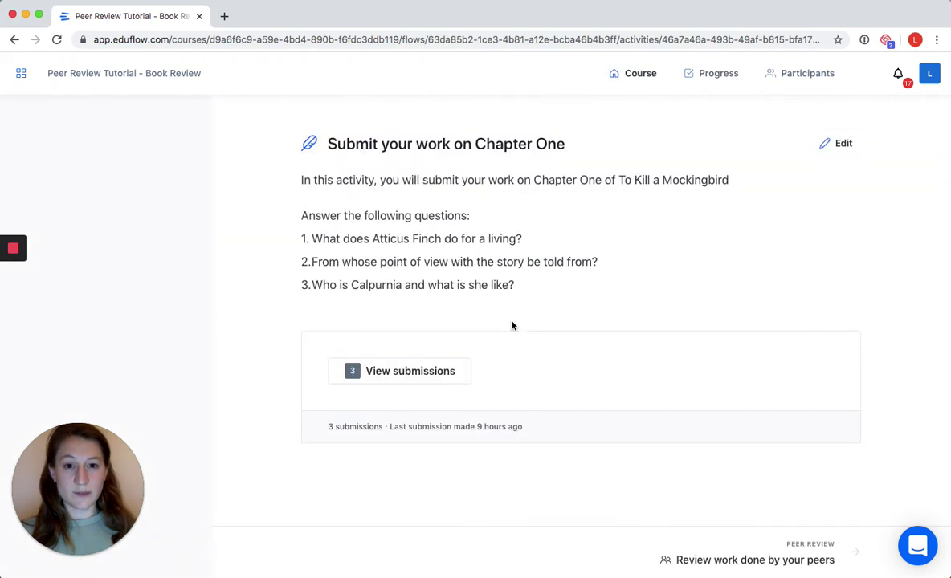